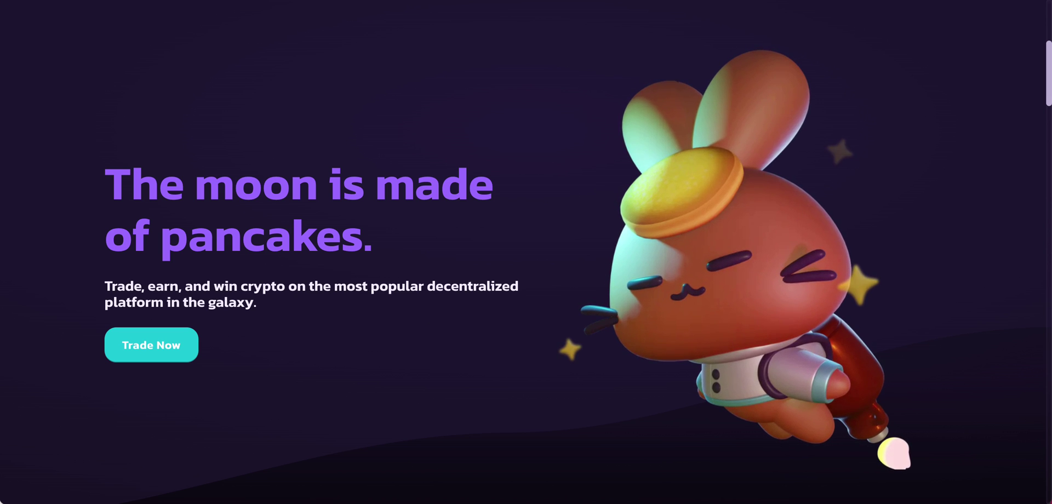
Search 'usdc', import Binance Pegged USD Coin past the risk warning, and receive it for BNB.
{"action": "left_click", "coordinate": [159, 350]}
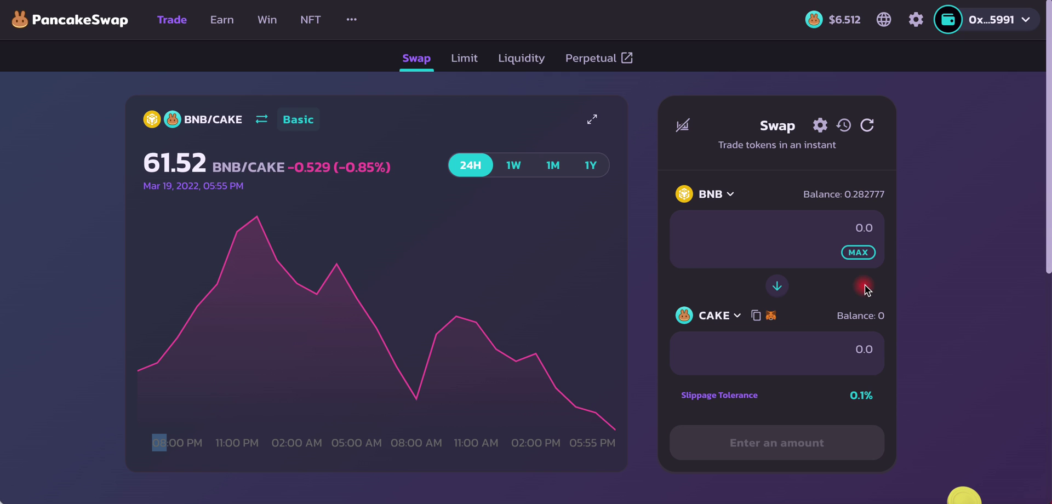
{"action": "left_click", "coordinate": [723, 315]}
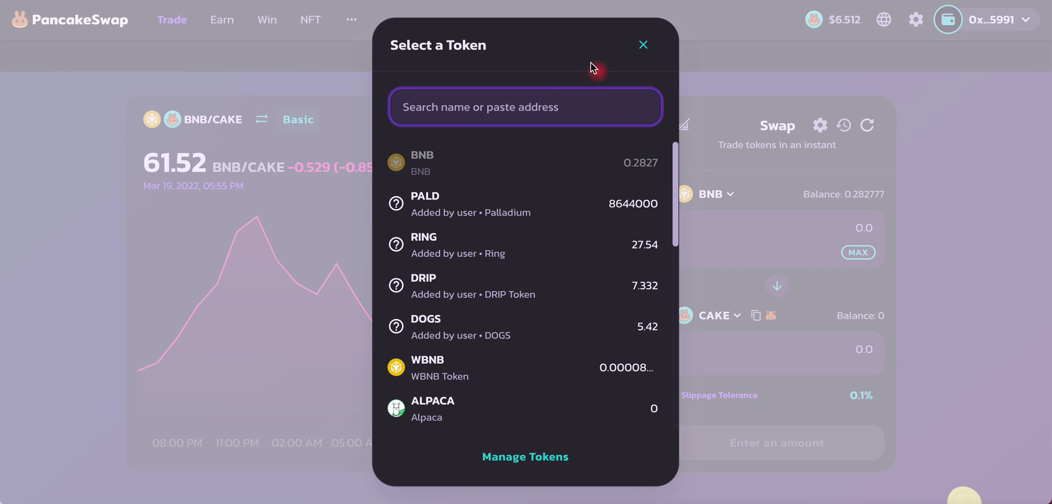
{"action": "type", "text": "usdc"}
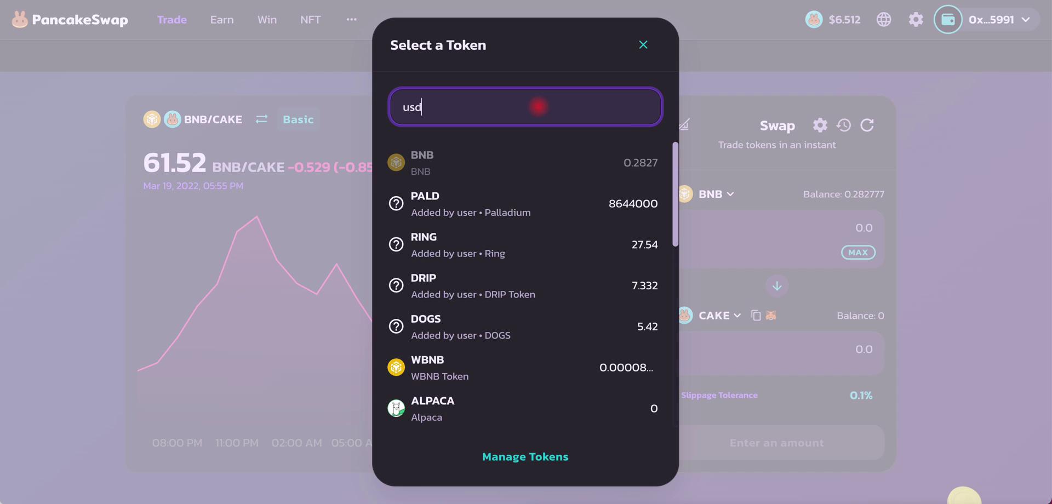
{"action": "left_click", "coordinate": [622, 205]}
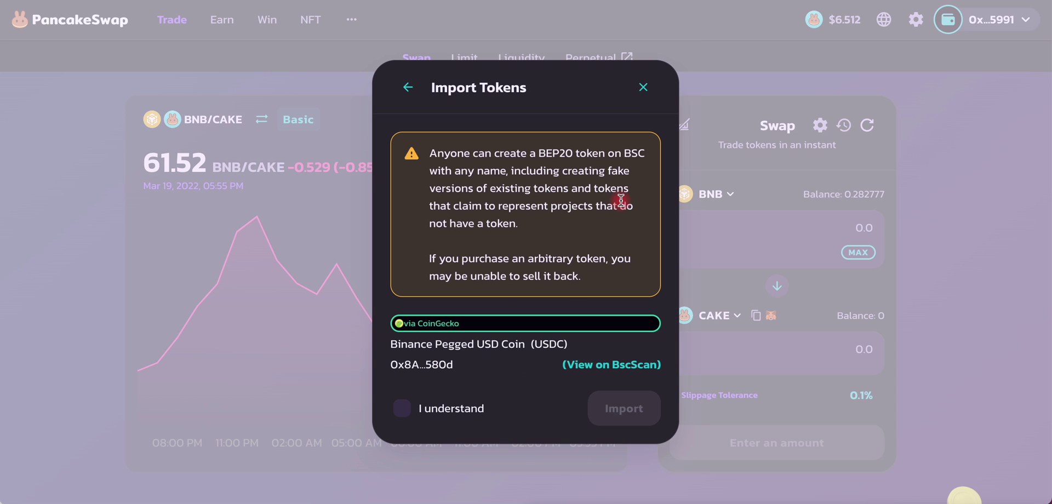
{"action": "left_click", "coordinate": [428, 415]}
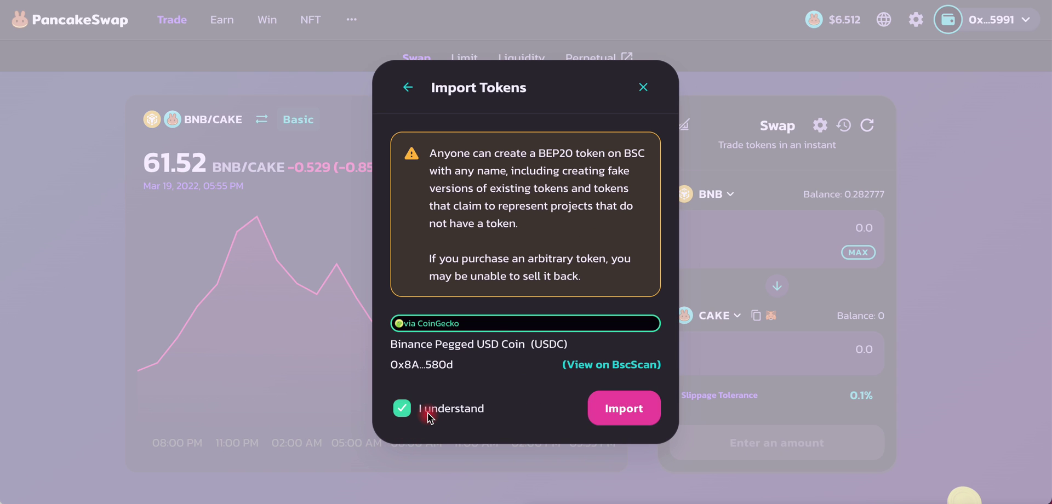
{"action": "left_click", "coordinate": [625, 402]}
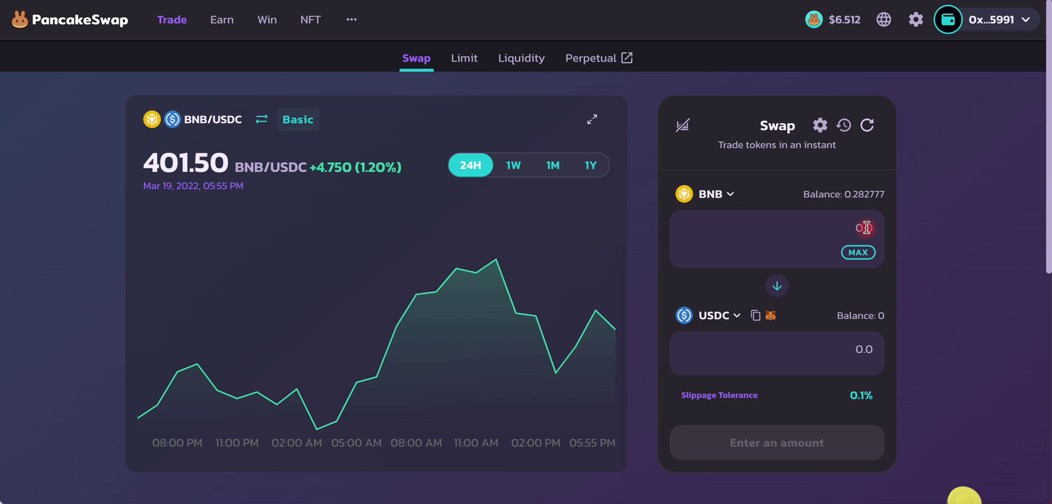
Swap 0.1 BNB for 40.1531 USDC and approve the transaction in MetaMask.
{"action": "type", "text": "0.1"}
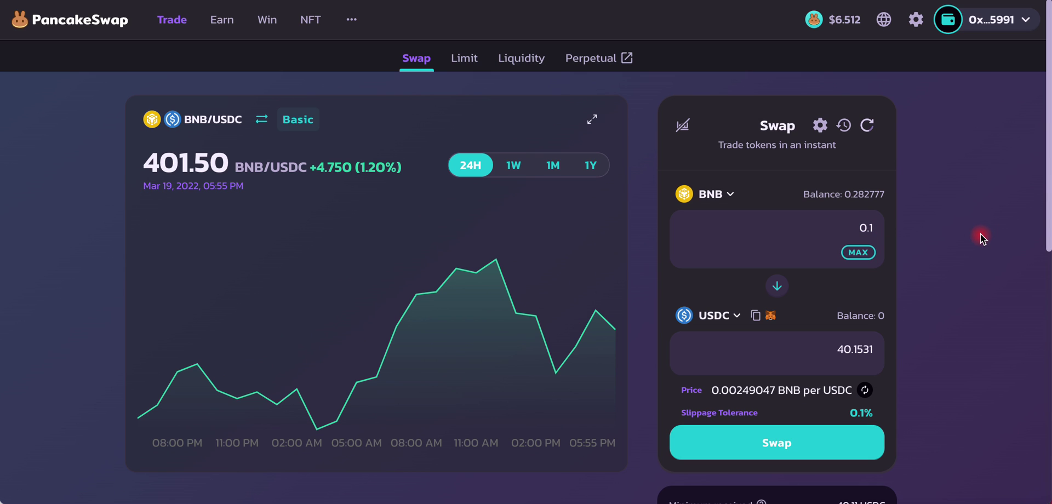
{"action": "scroll", "coordinate": [981, 233], "scroll_direction": "down", "scroll_amount": 1}
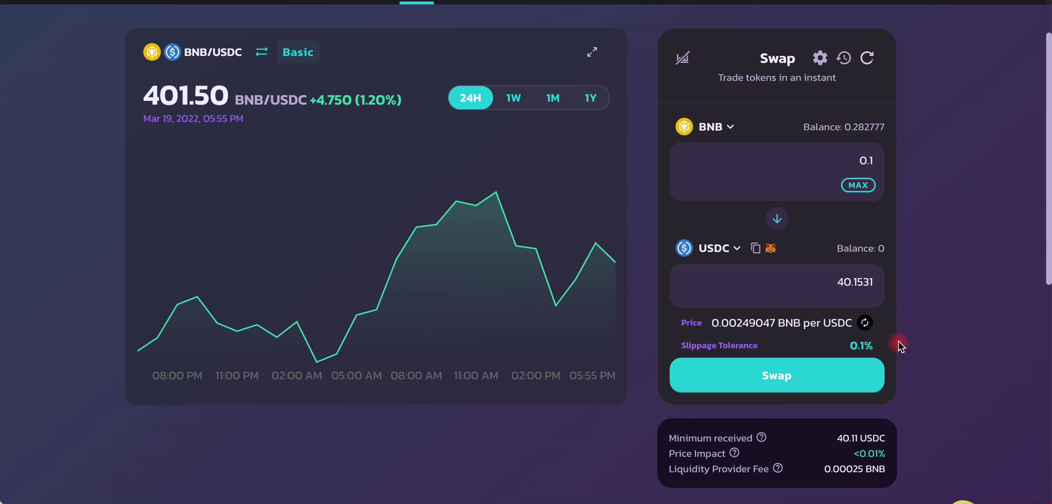
{"action": "left_click", "coordinate": [830, 373]}
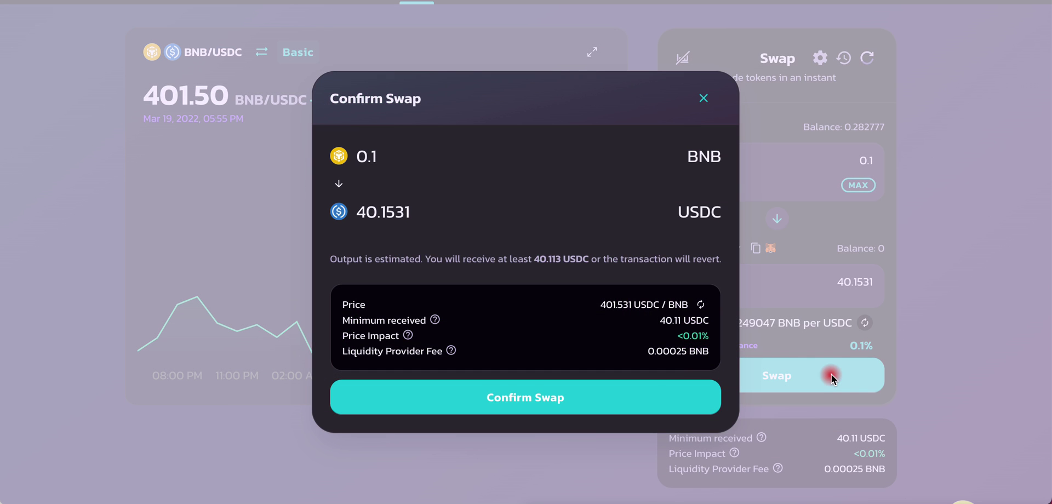
{"action": "left_click", "coordinate": [606, 394]}
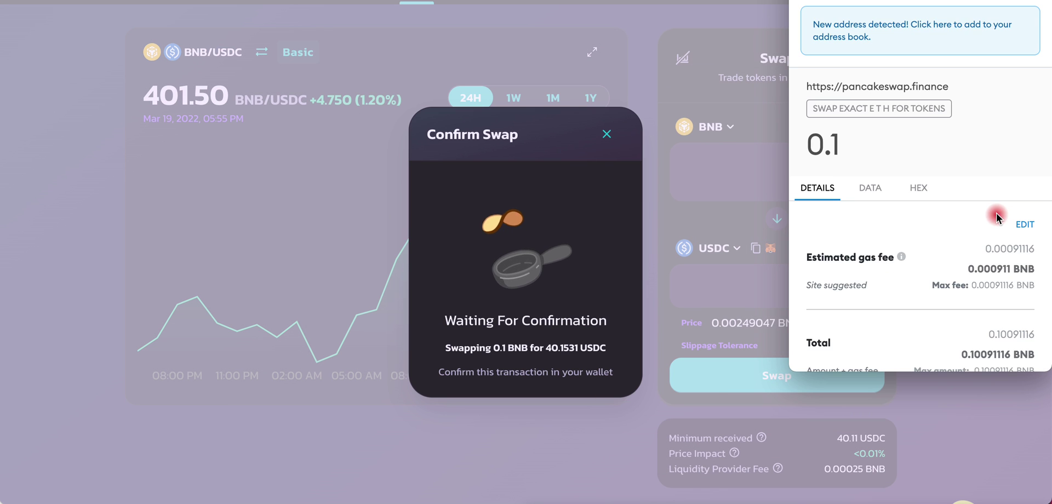
{"action": "scroll", "coordinate": [996, 212], "scroll_direction": "down", "scroll_amount": 2}
{"action": "left_click", "coordinate": [992, 343]}
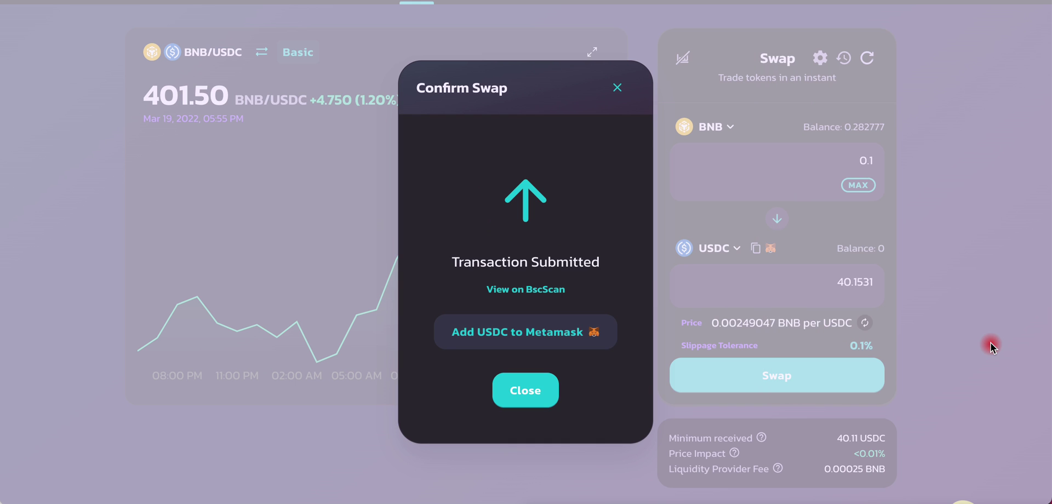
{"action": "left_click", "coordinate": [509, 390]}
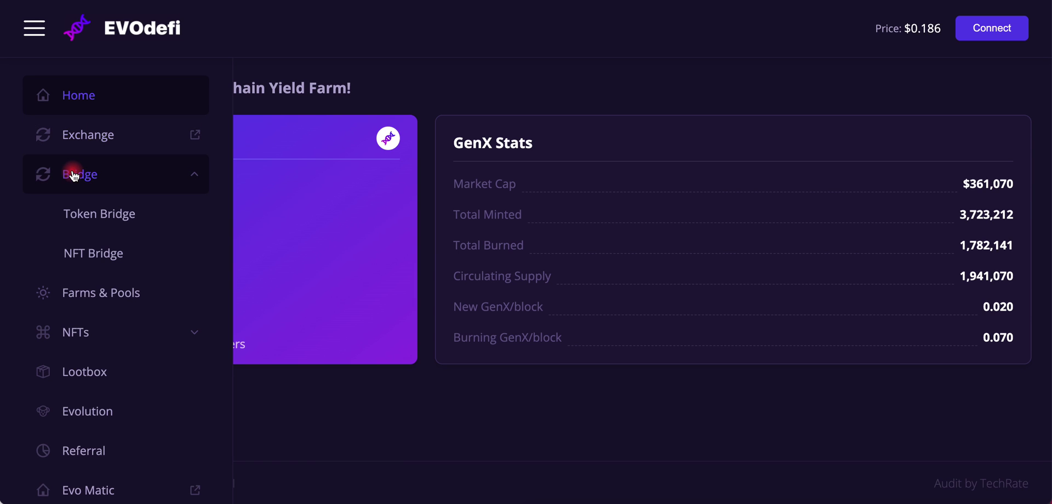
Open Bridge > Token Bridge, keep BSC as the source chain, and start a wallet connection.
{"action": "left_click", "coordinate": [75, 174]}
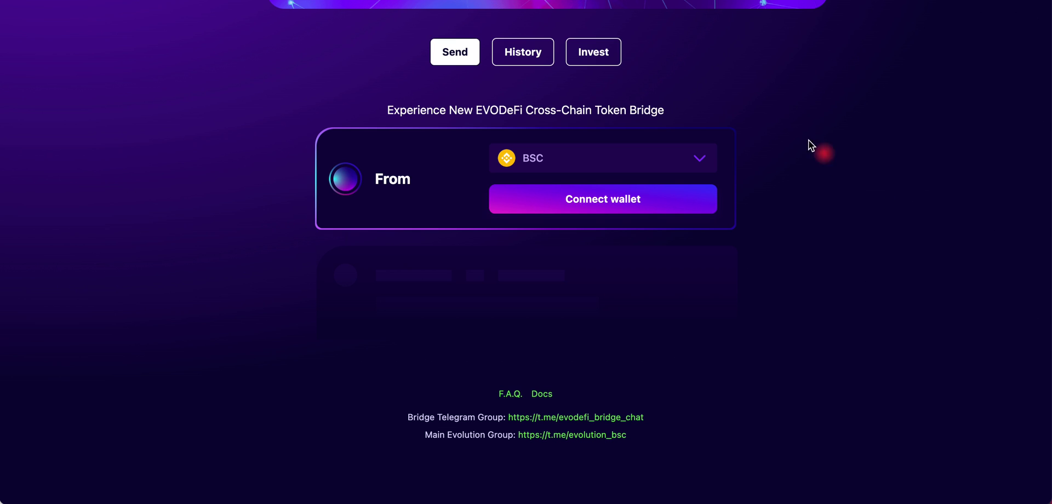
{"action": "left_click", "coordinate": [693, 153]}
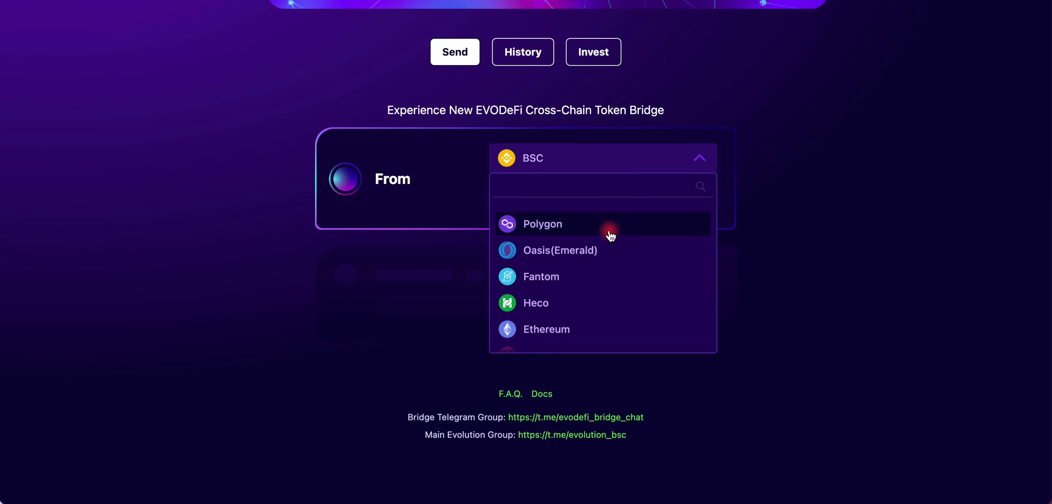
{"action": "left_click", "coordinate": [617, 161]}
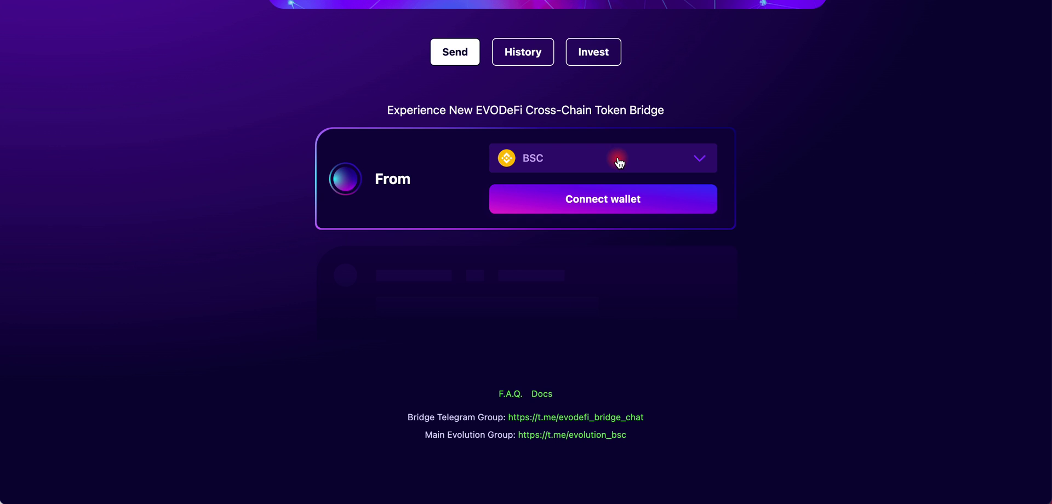
{"action": "left_click", "coordinate": [607, 198]}
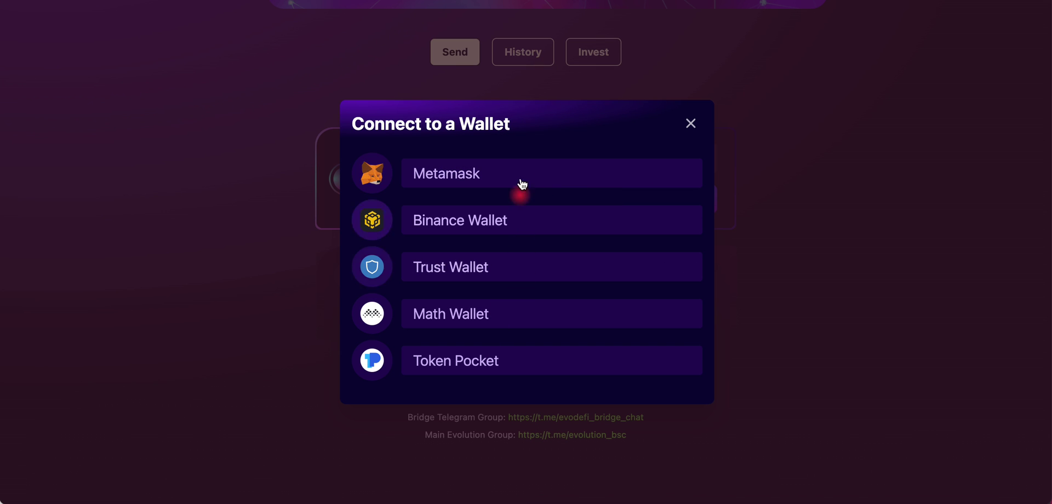
Connect MetaMask's first account to the bridge.
{"action": "left_click", "coordinate": [517, 172]}
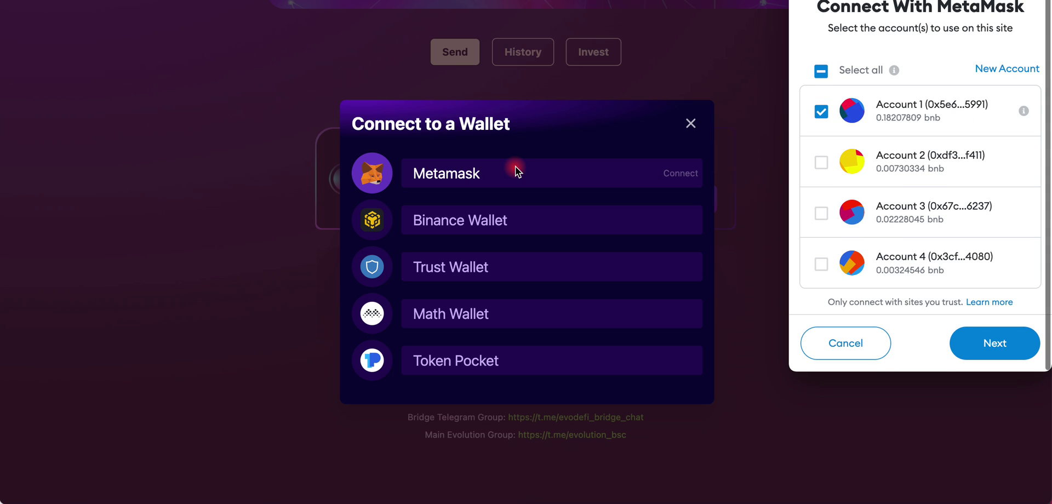
{"action": "left_click", "coordinate": [1006, 345]}
{"action": "left_click", "coordinate": [1005, 344]}
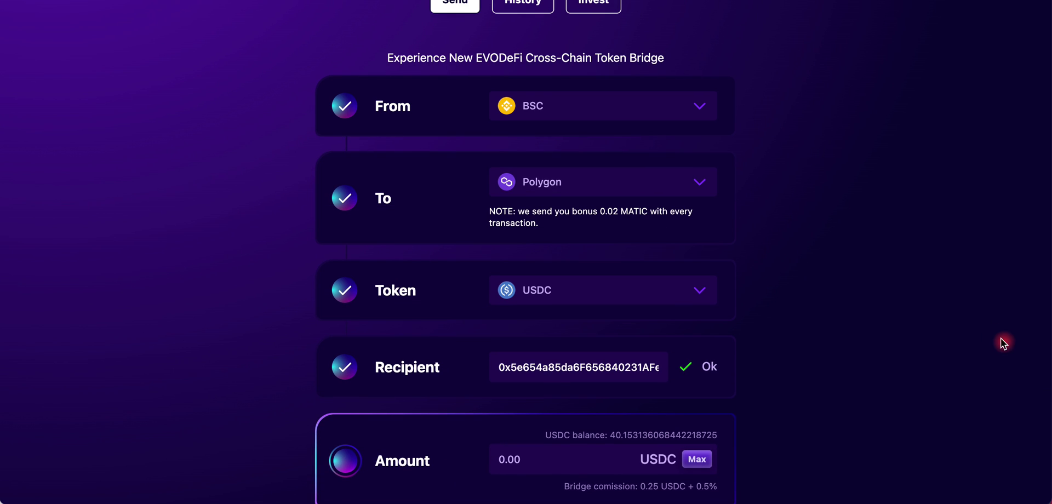
Set the destination chain to Polygon and the token to USDC.
{"action": "left_click", "coordinate": [640, 181]}
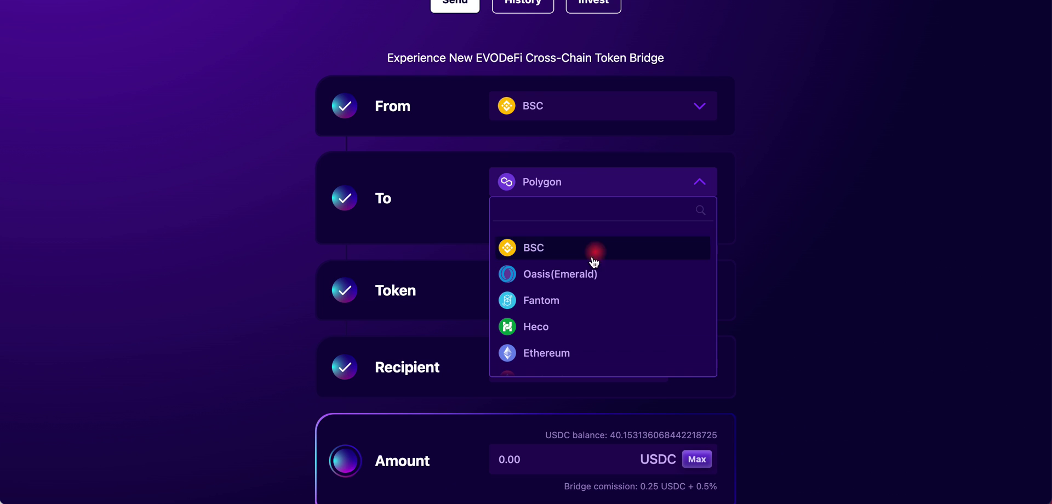
{"action": "left_click", "coordinate": [597, 189]}
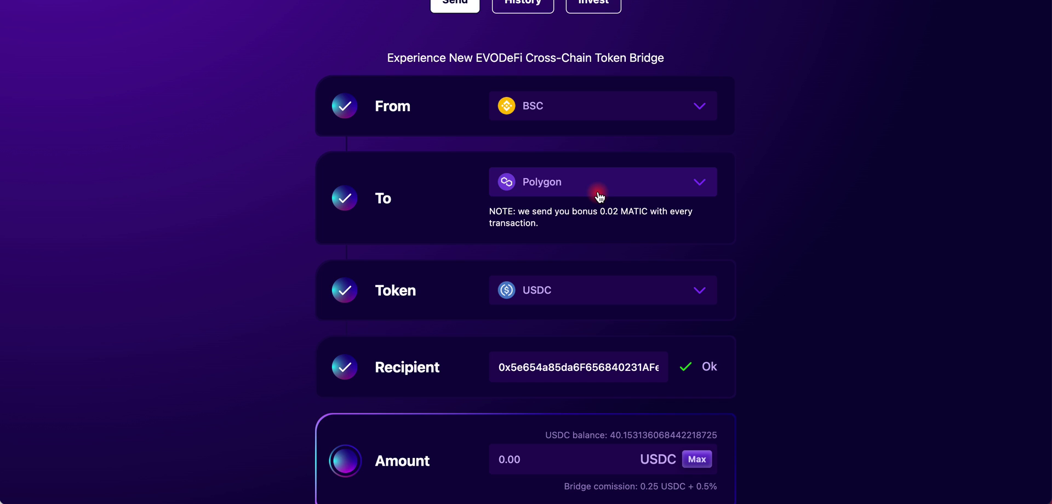
{"action": "left_click", "coordinate": [576, 292]}
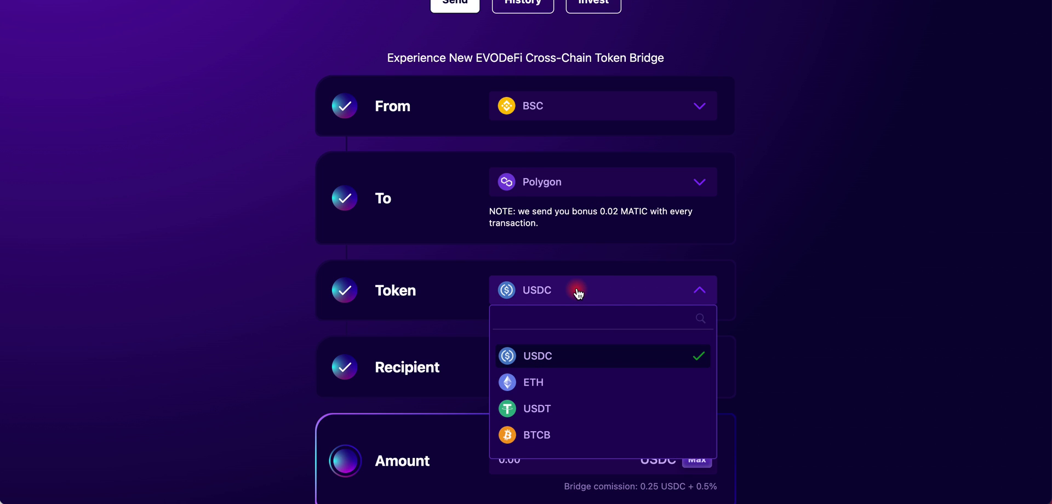
{"action": "scroll", "coordinate": [576, 294], "scroll_direction": "down", "scroll_amount": 1}
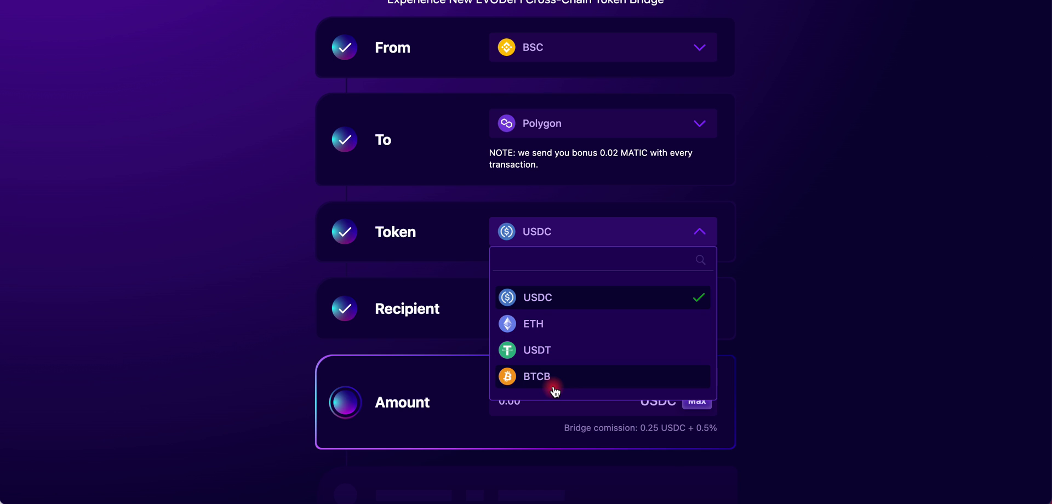
{"action": "left_click", "coordinate": [629, 305]}
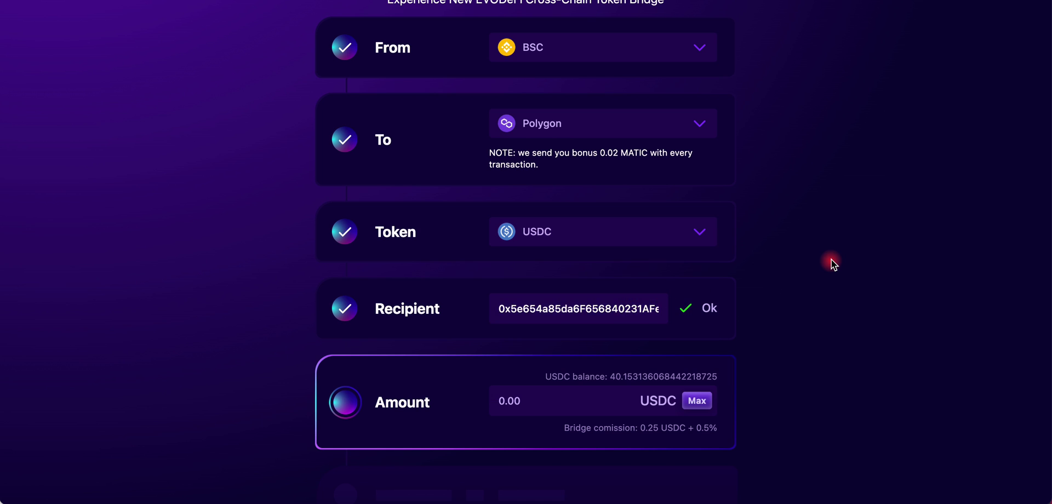
Fill in the full 40.1531 USDC balance and approve USDC spending in MetaMask.
{"action": "scroll", "coordinate": [830, 259], "scroll_direction": "down", "scroll_amount": 2}
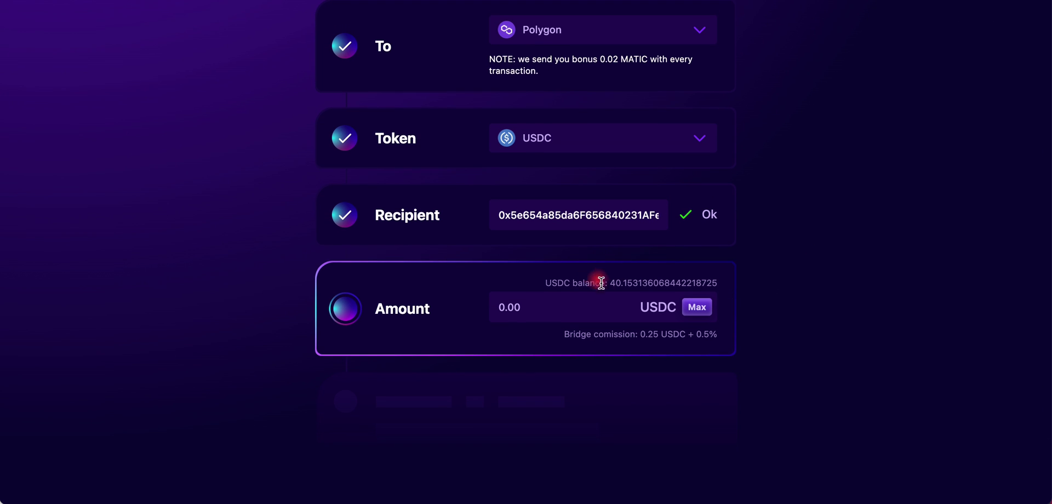
{"action": "left_click", "coordinate": [707, 307]}
{"action": "scroll", "coordinate": [776, 337], "scroll_direction": "down", "scroll_amount": 2}
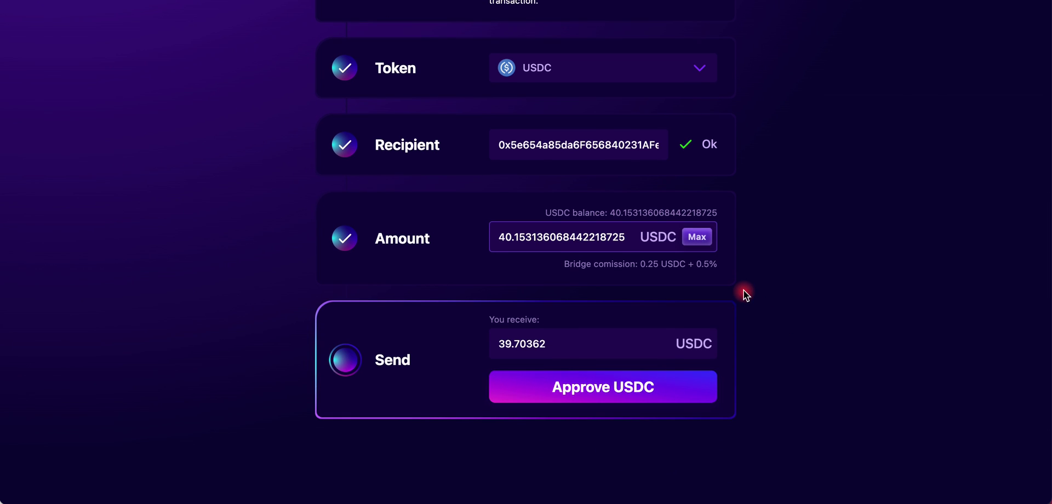
{"action": "scroll", "coordinate": [744, 295], "scroll_direction": "down", "scroll_amount": 2}
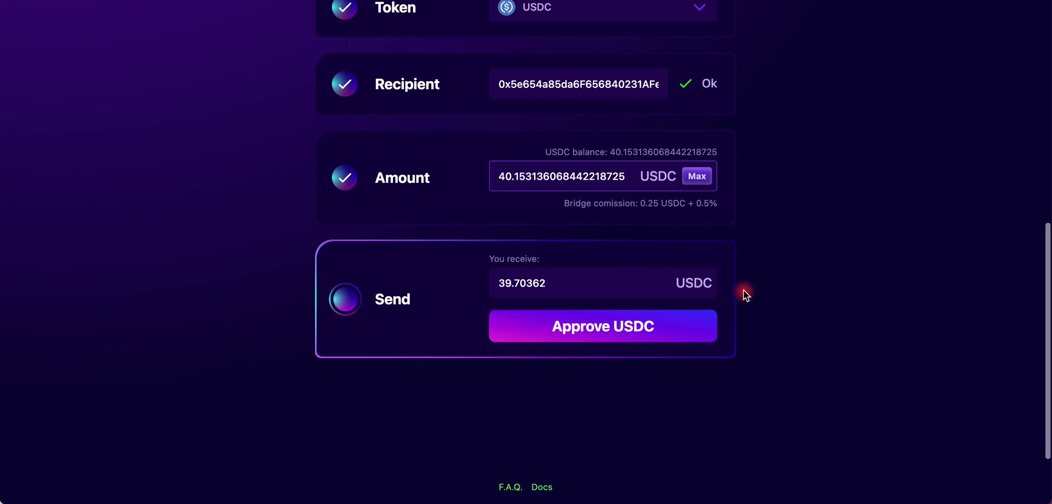
{"action": "left_click", "coordinate": [597, 330]}
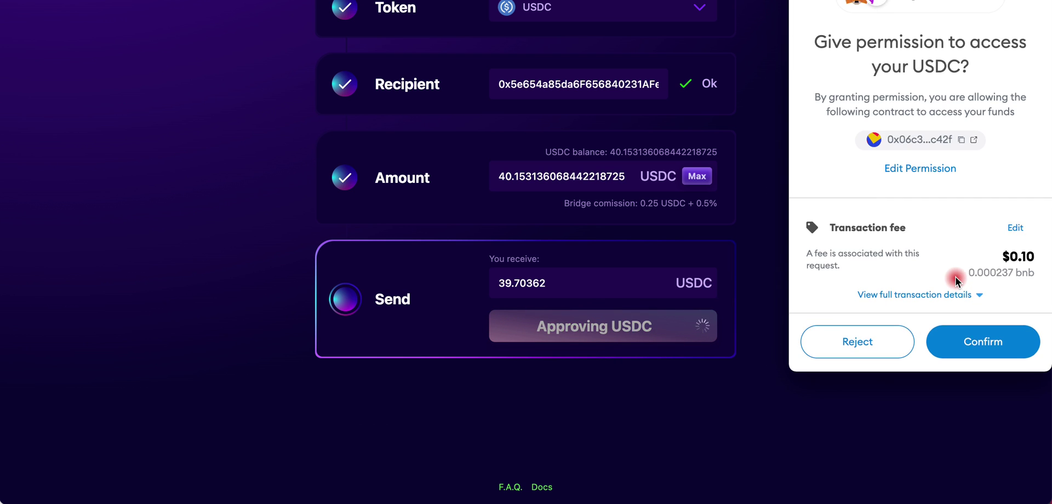
{"action": "left_click", "coordinate": [979, 345]}
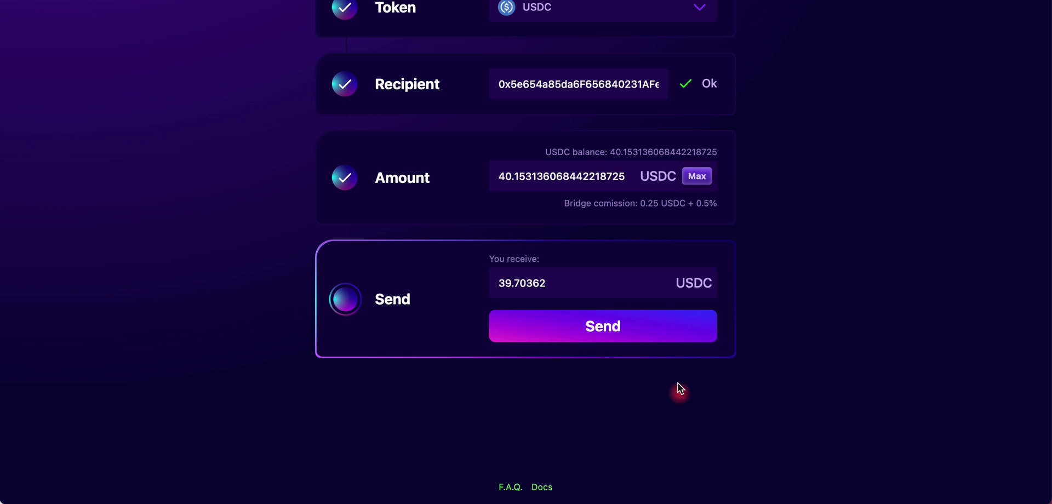
Send the 40.1531 USDC deposit to Polygon, confirming it in MetaMask.
{"action": "left_click", "coordinate": [597, 326]}
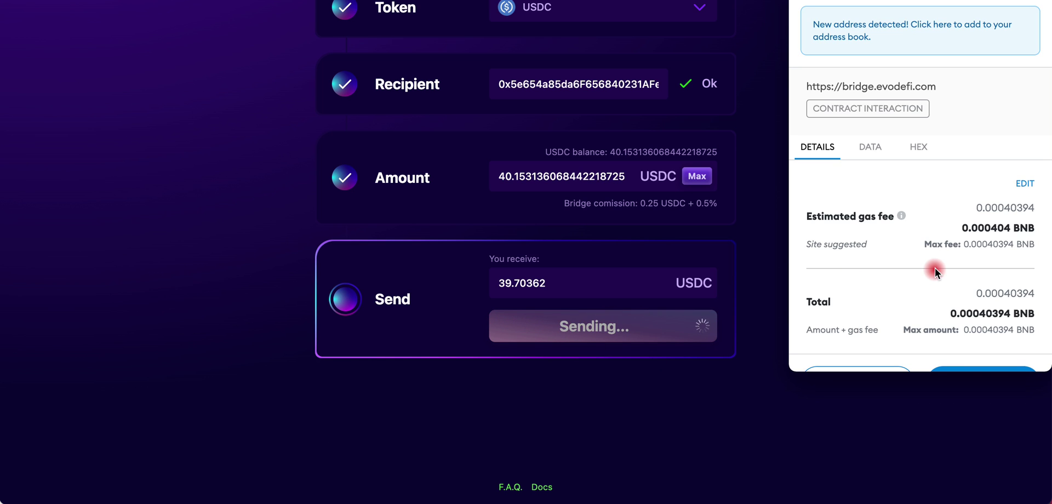
{"action": "scroll", "coordinate": [935, 270], "scroll_direction": "down", "scroll_amount": 1}
{"action": "left_click", "coordinate": [986, 343]}
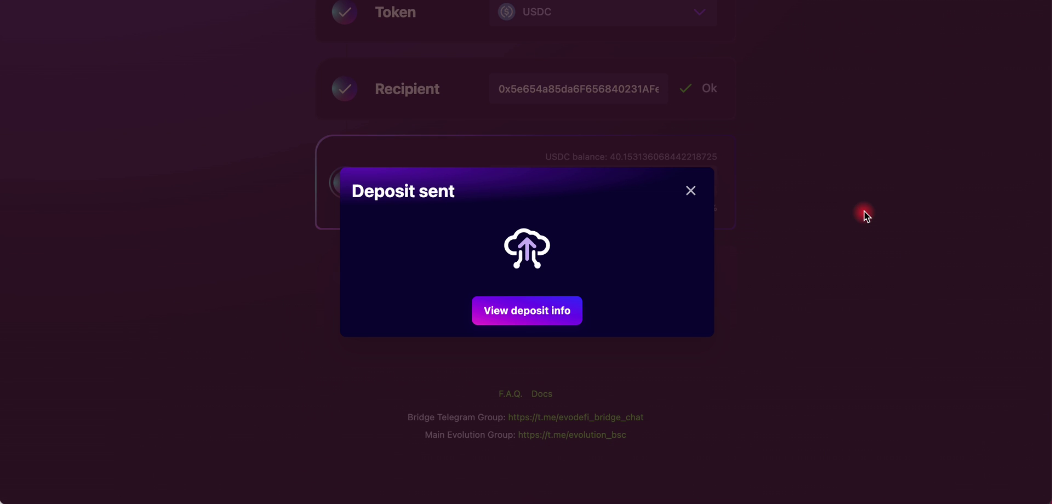
{"action": "left_click", "coordinate": [690, 190]}
{"action": "scroll", "coordinate": [856, 127], "scroll_direction": "up", "scroll_amount": 10}
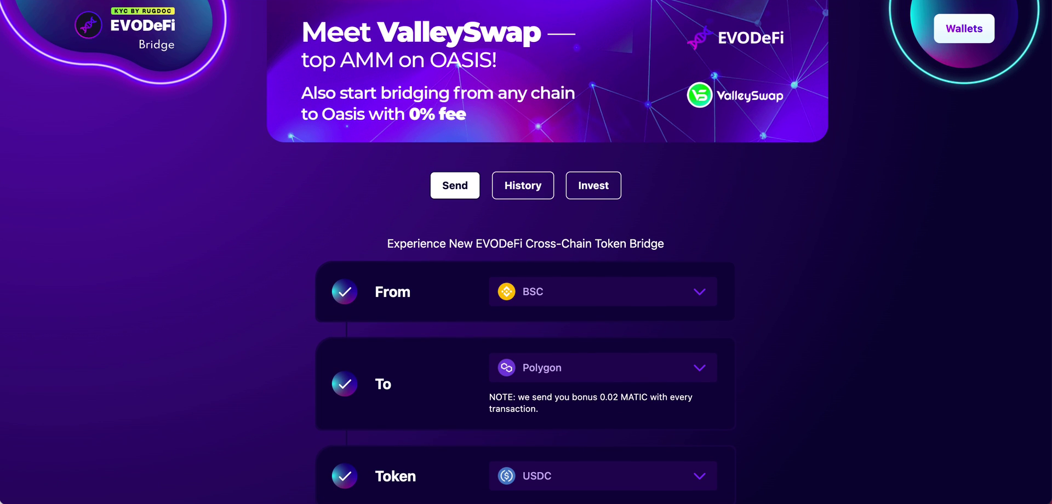
Switch MetaMask to Matic Mainnet and view its Assets list.
{"action": "key", "text": "alt+shift+m"}
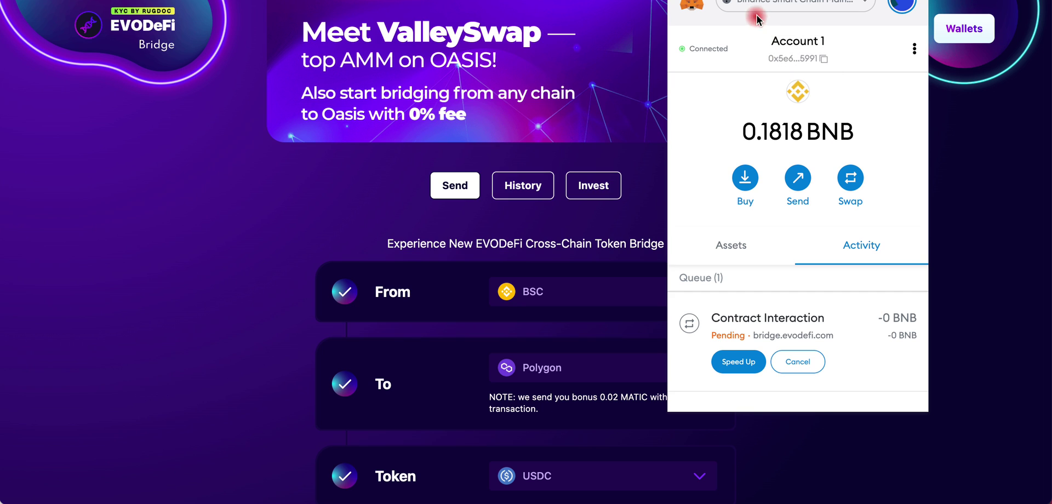
{"action": "left_click", "coordinate": [786, 2]}
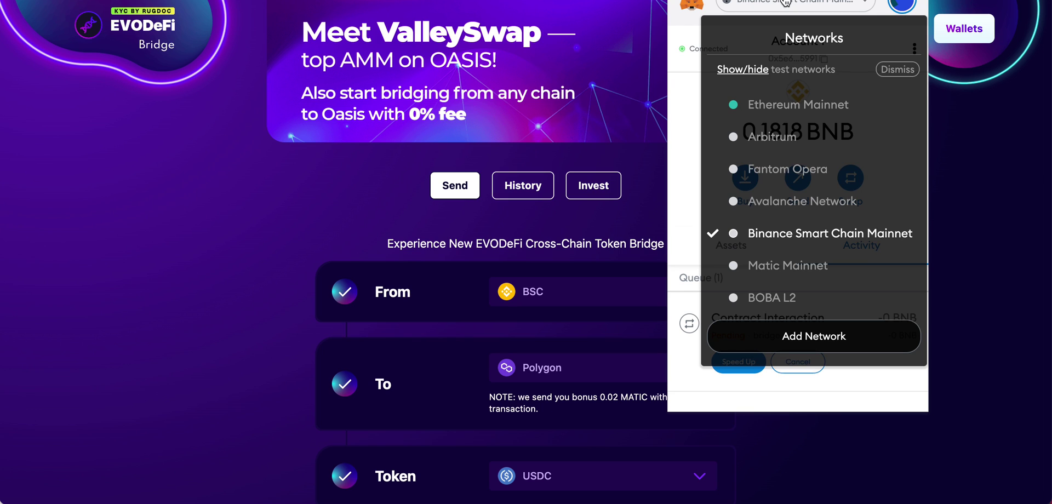
{"action": "left_click", "coordinate": [790, 265]}
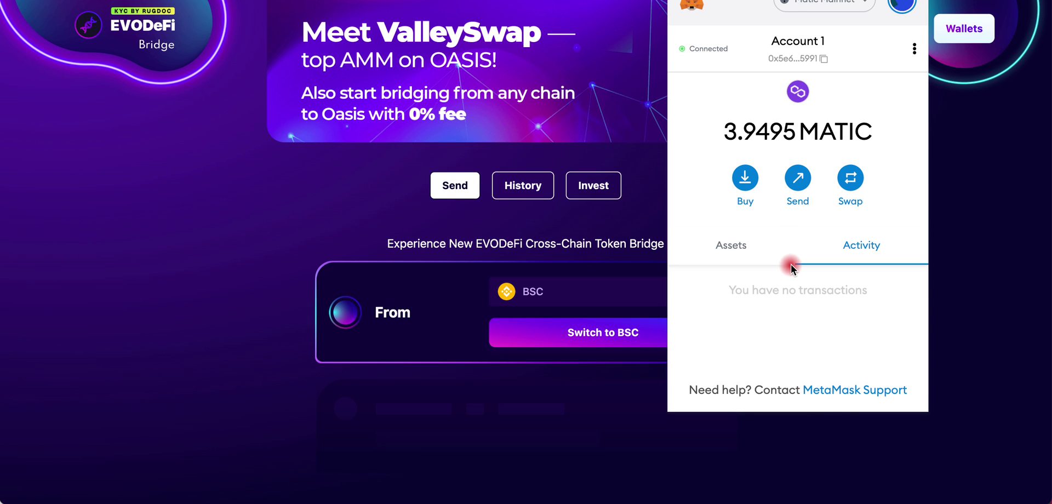
{"action": "left_click", "coordinate": [732, 247]}
{"action": "scroll", "coordinate": [732, 249], "scroll_direction": "down", "scroll_amount": 3}
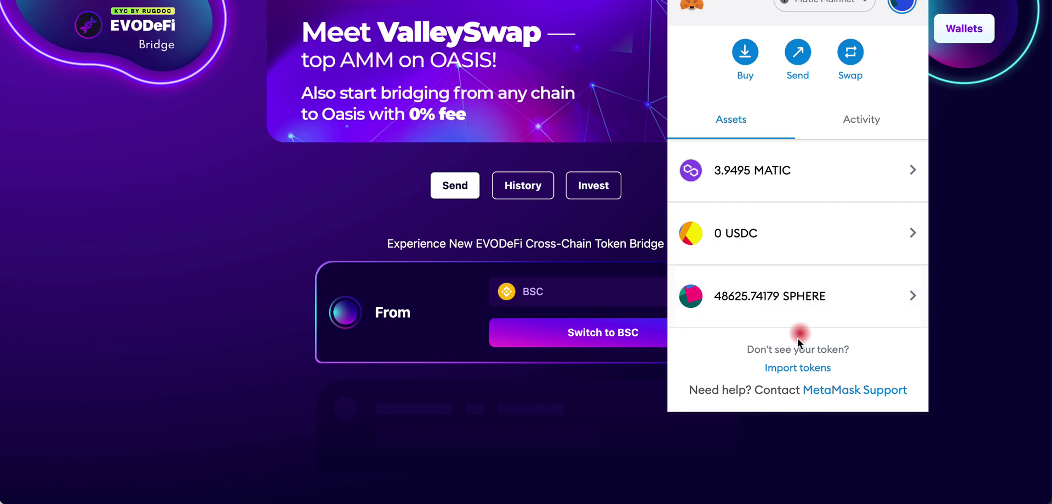
Open and close the Import tokens form, then decline the site's network switch request.
{"action": "left_click", "coordinate": [797, 376]}
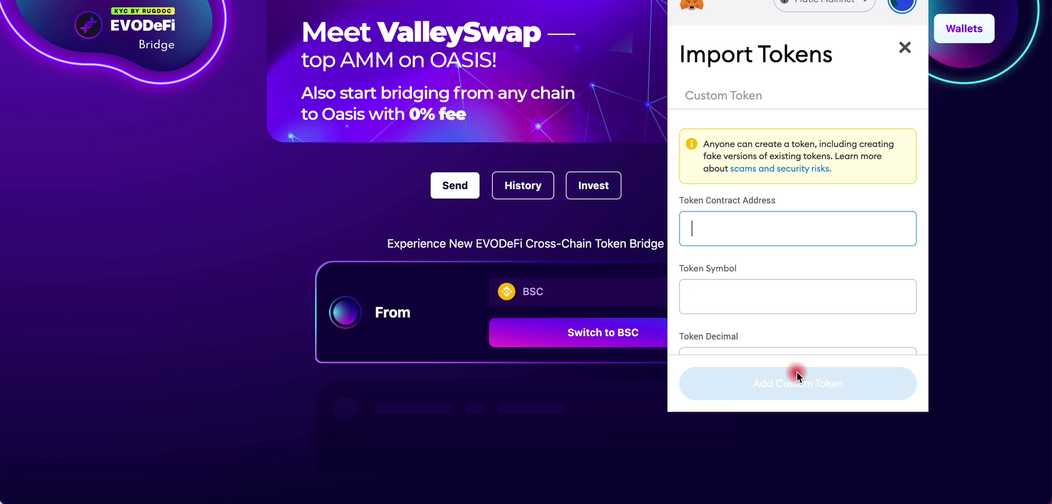
{"action": "left_click", "coordinate": [807, 235]}
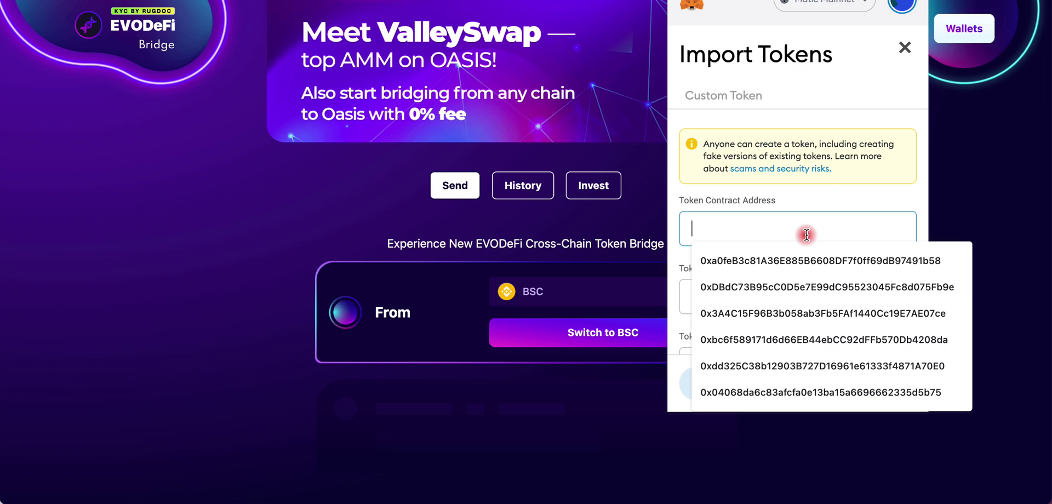
{"action": "left_click", "coordinate": [825, 193]}
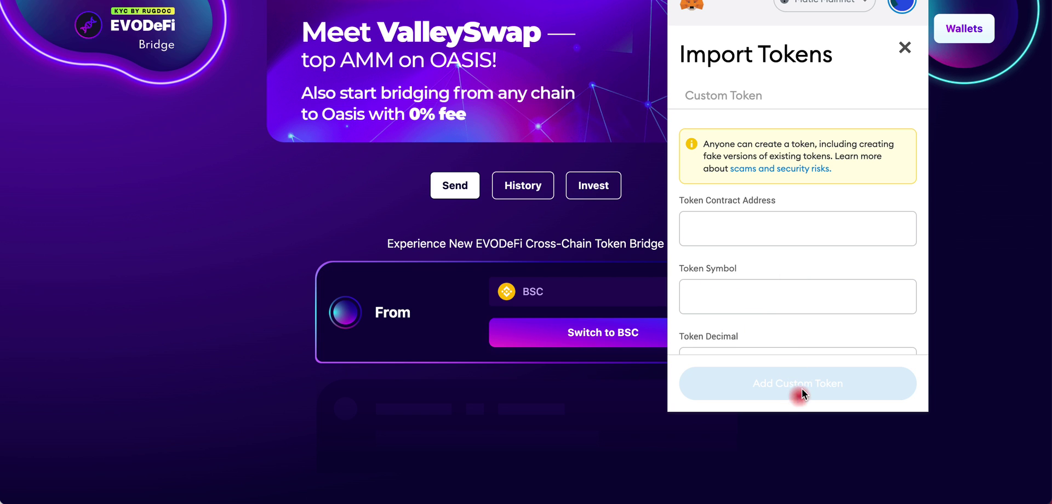
{"action": "left_click", "coordinate": [904, 47]}
{"action": "left_click", "coordinate": [736, 385]}
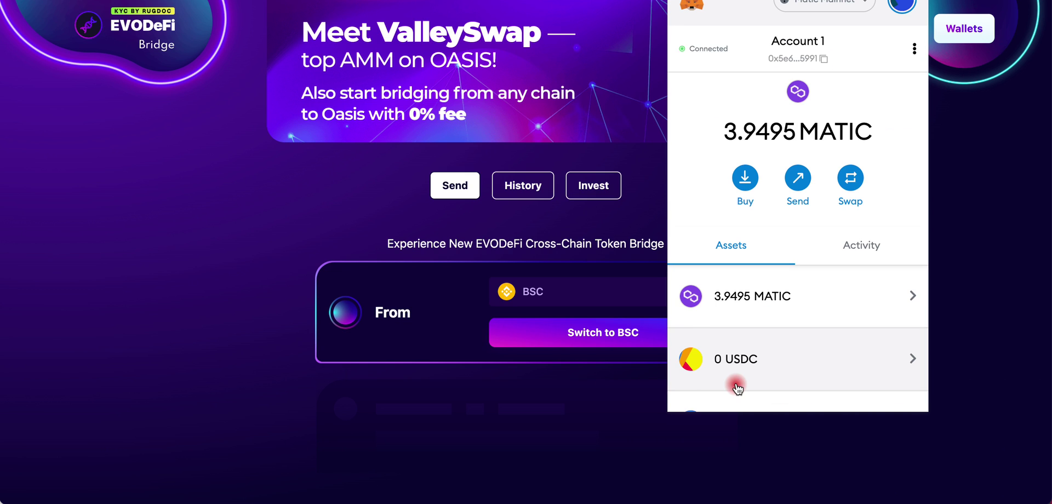
{"action": "scroll", "coordinate": [770, 284], "scroll_direction": "down", "scroll_amount": 4}
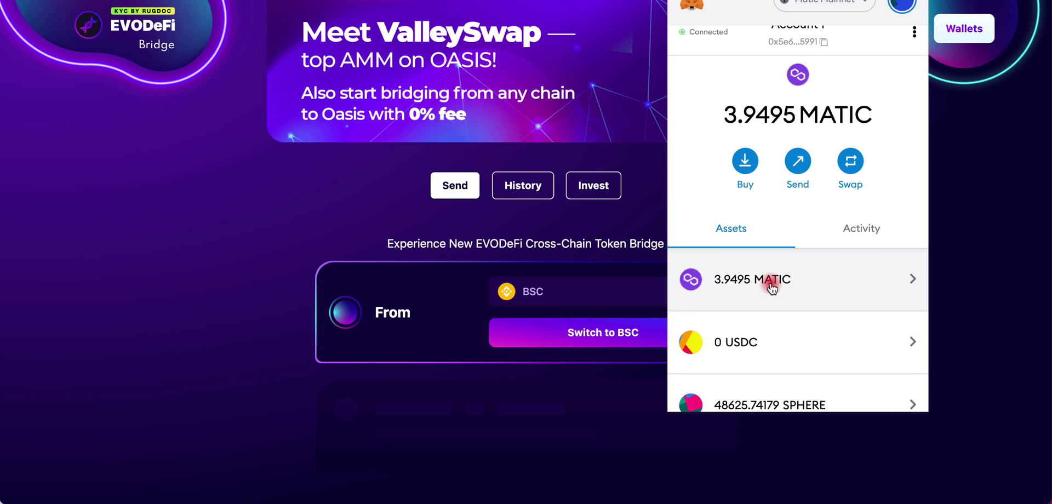
Close MetaMask and open, then close, the page's bridge options list.
{"action": "left_click", "coordinate": [986, 221]}
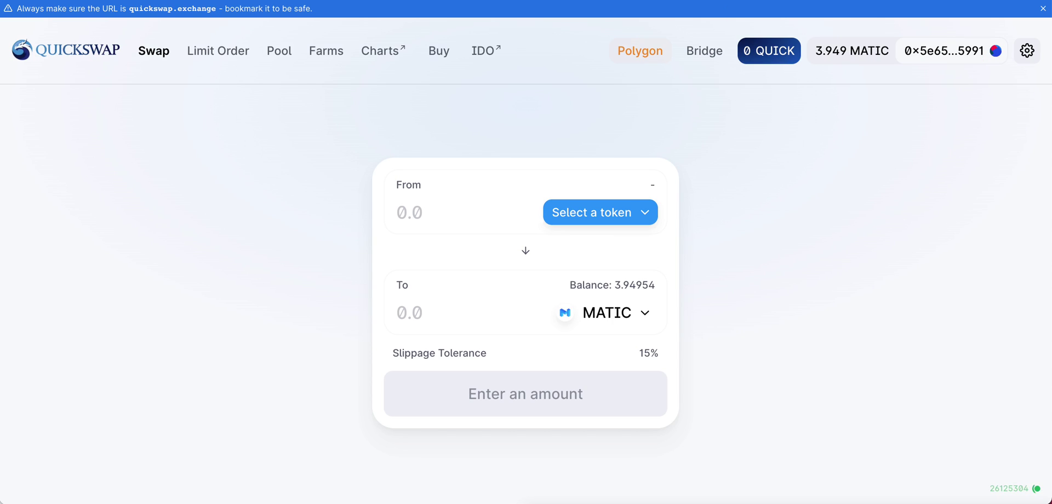
{"action": "left_click", "coordinate": [681, 68]}
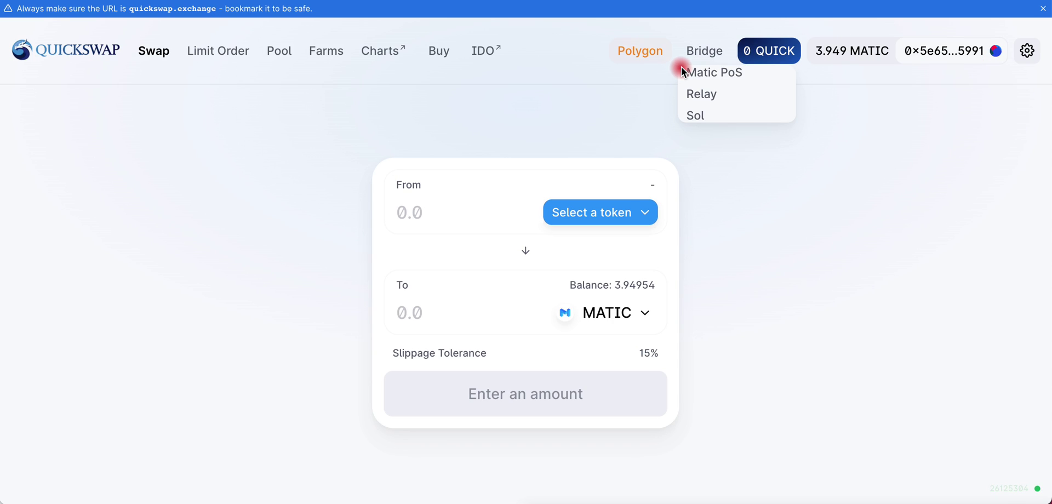
{"action": "left_click", "coordinate": [833, 217]}
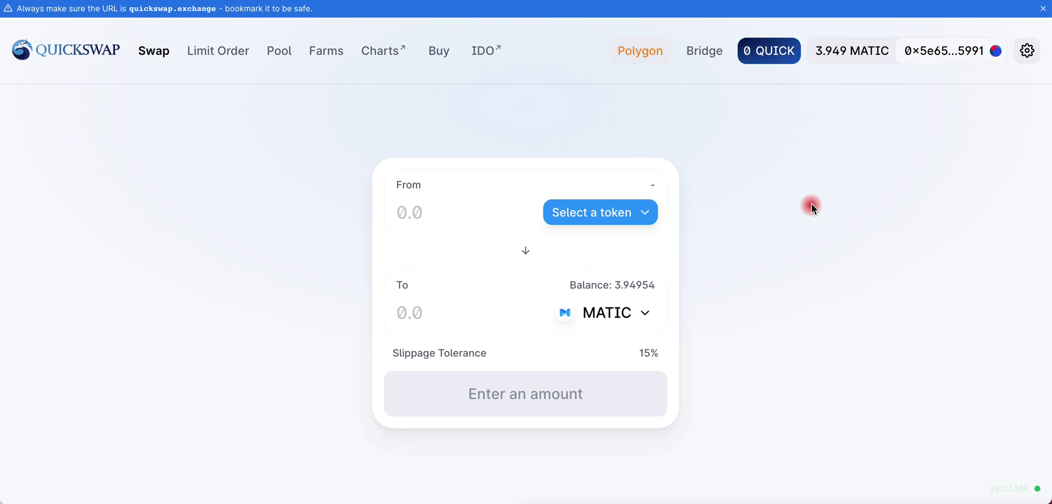
{"action": "left_click", "coordinate": [586, 310]}
{"action": "left_click", "coordinate": [775, 226]}
{"action": "left_click", "coordinate": [611, 226]}
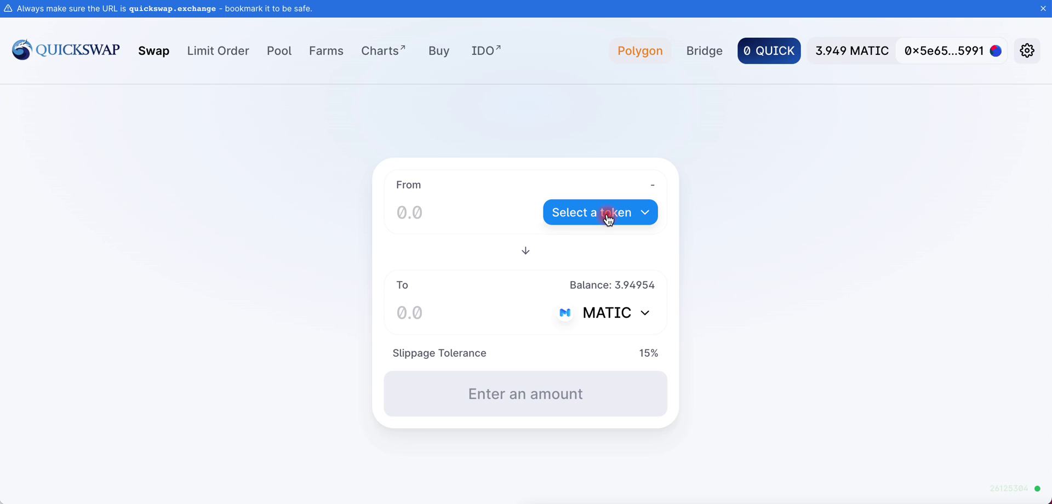
Accept the imported token warning and pick USDC as the From token.
{"action": "left_click", "coordinate": [608, 218]}
{"action": "left_click", "coordinate": [434, 397]}
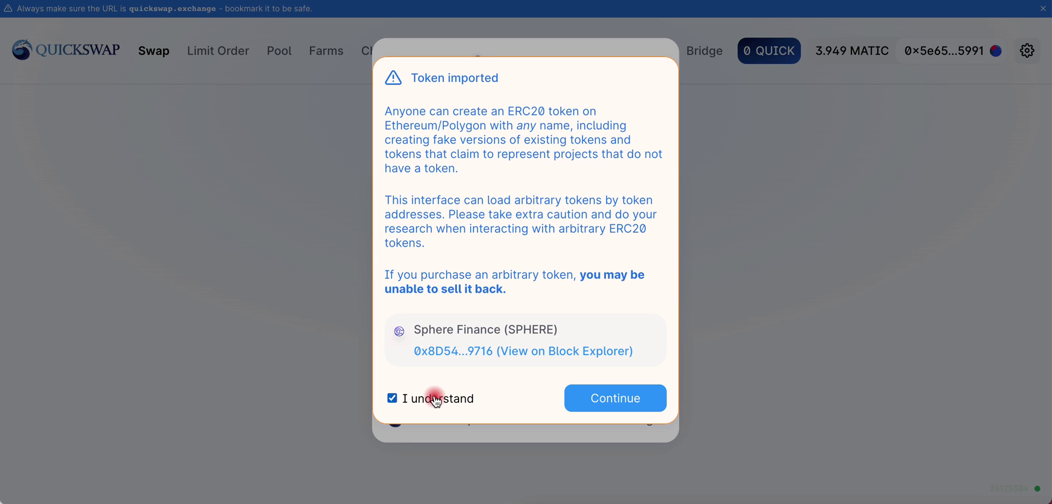
{"action": "left_click", "coordinate": [638, 390]}
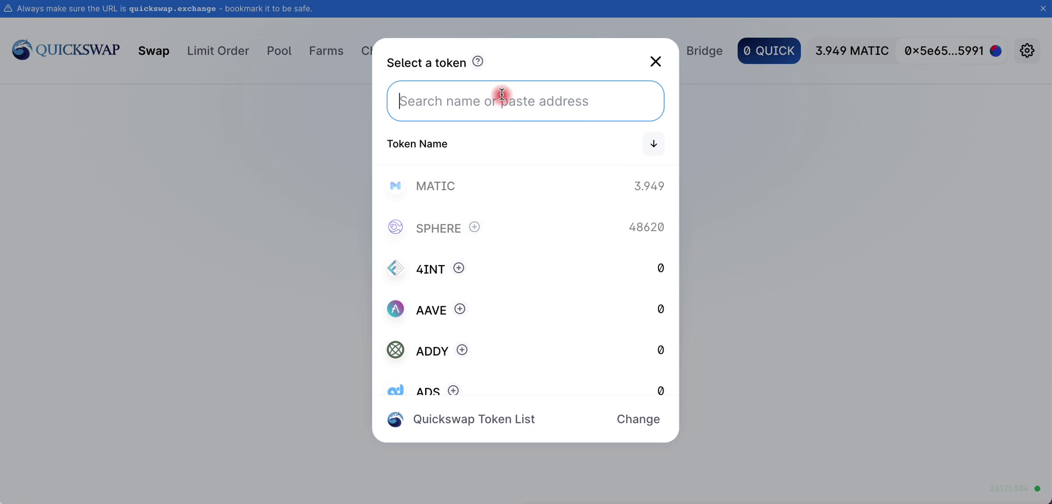
{"action": "type", "text": "usdc"}
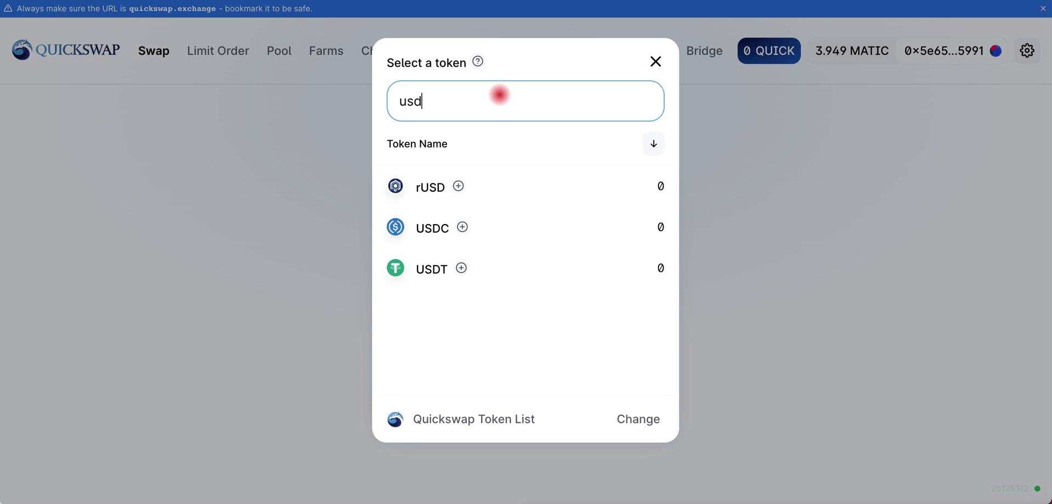
{"action": "left_click", "coordinate": [431, 182]}
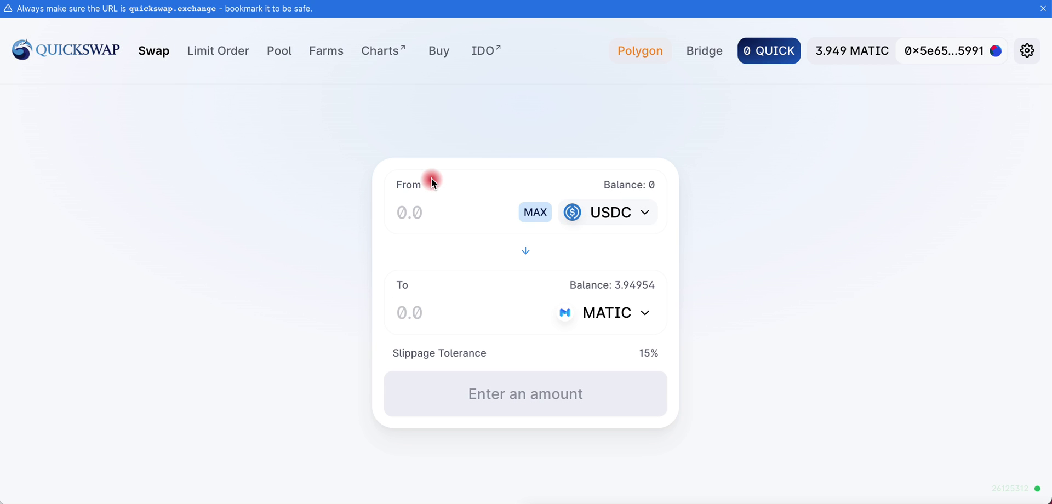
Search 'usdc' again in the From token chooser and keep USDC selected.
{"action": "left_click", "coordinate": [615, 211]}
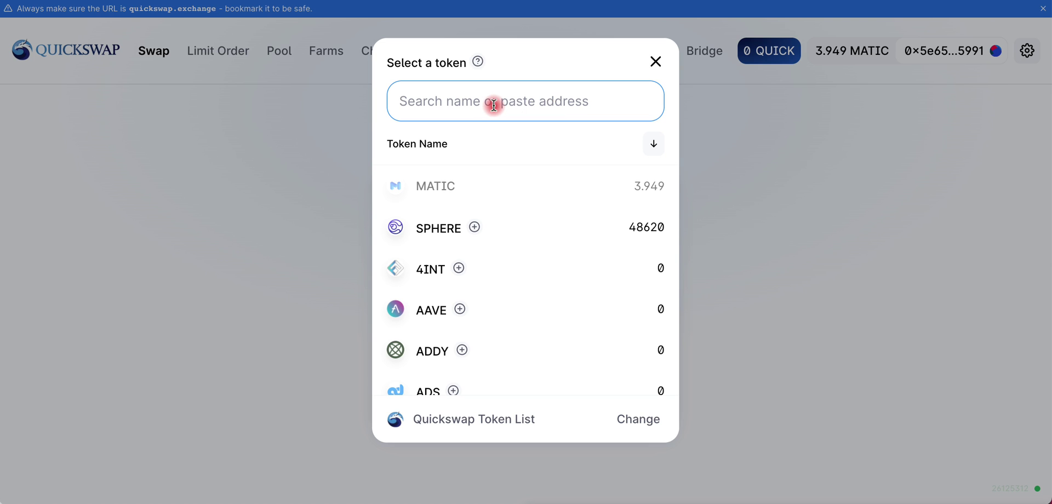
{"action": "type", "text": "u"}
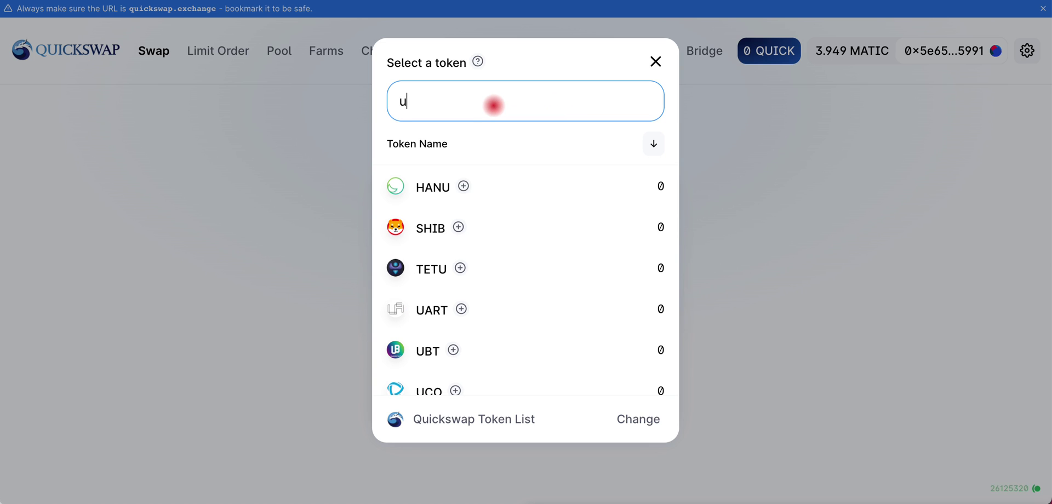
{"action": "type", "text": "sdc"}
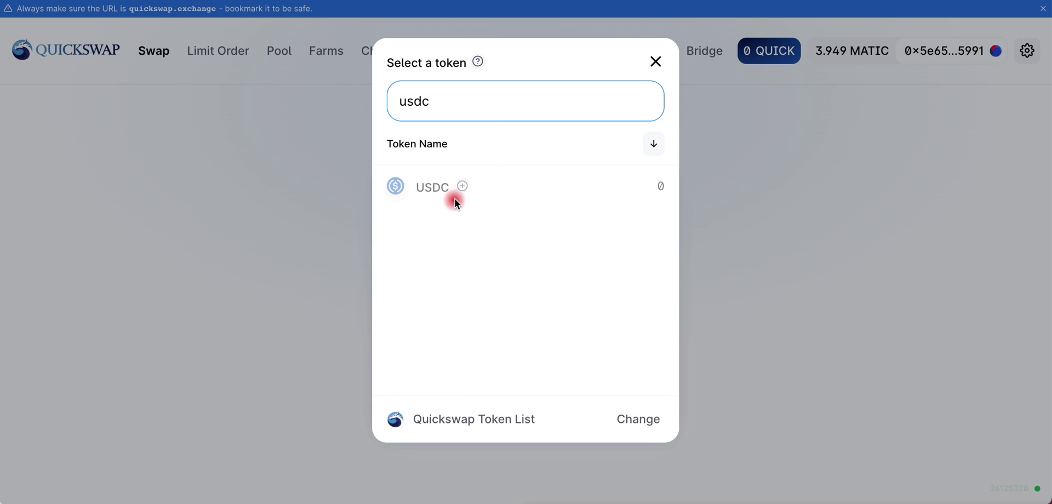
{"action": "left_click", "coordinate": [462, 186]}
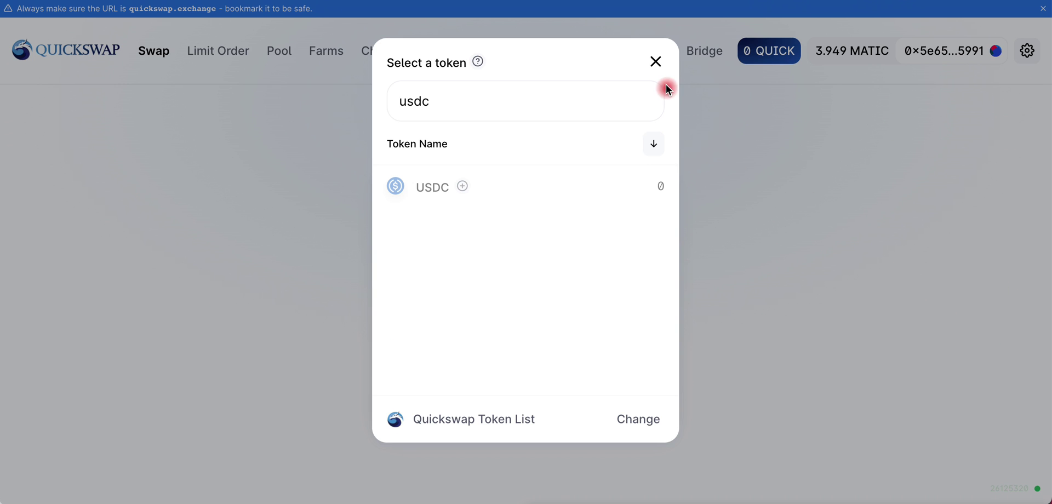
{"action": "left_click", "coordinate": [657, 62]}
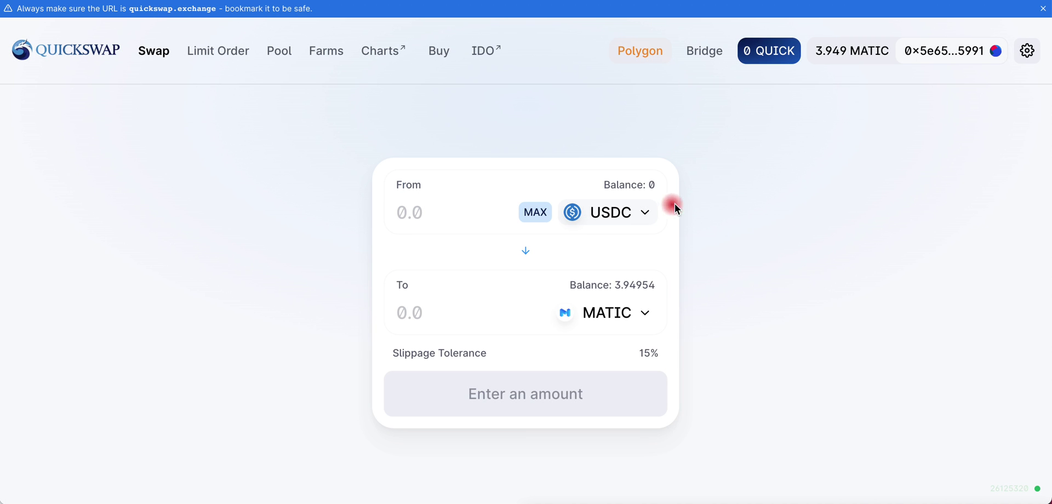
Scroll the swap page while waiting for the bridged 39.7036 USDC balance to arrive.
{"action": "scroll", "coordinate": [712, 215], "scroll_direction": "down", "scroll_amount": 1}
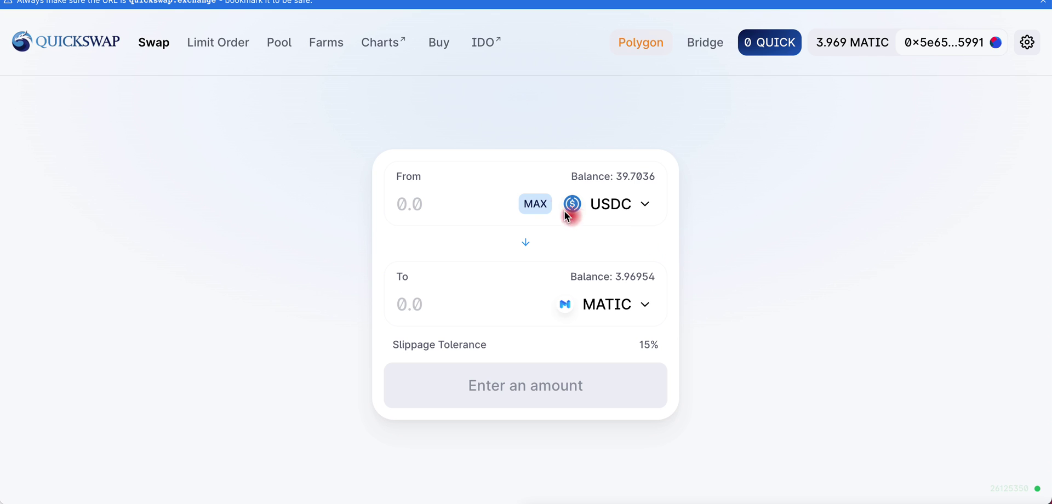
Enter the full 39.703621 USDC balance and approve USDC spending in MetaMask.
{"action": "left_click", "coordinate": [537, 203]}
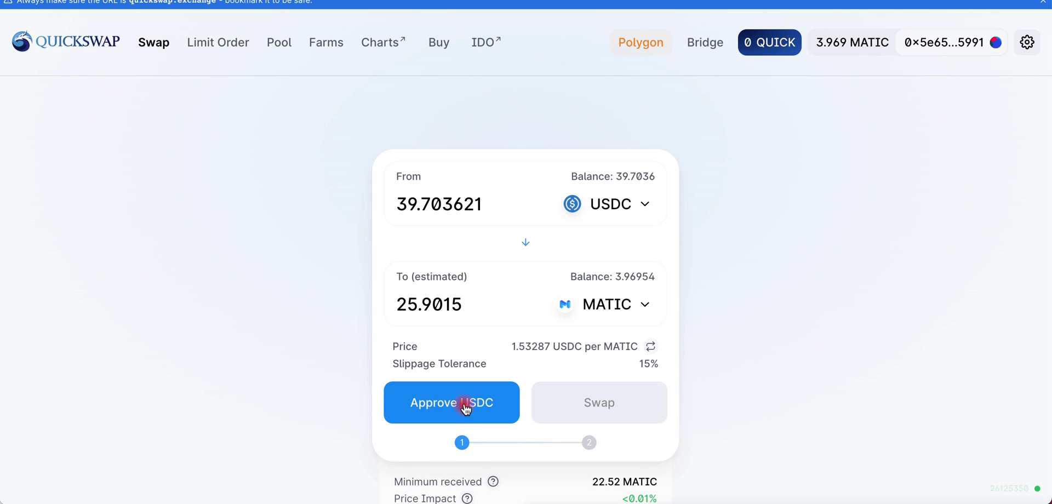
{"action": "left_click", "coordinate": [465, 408]}
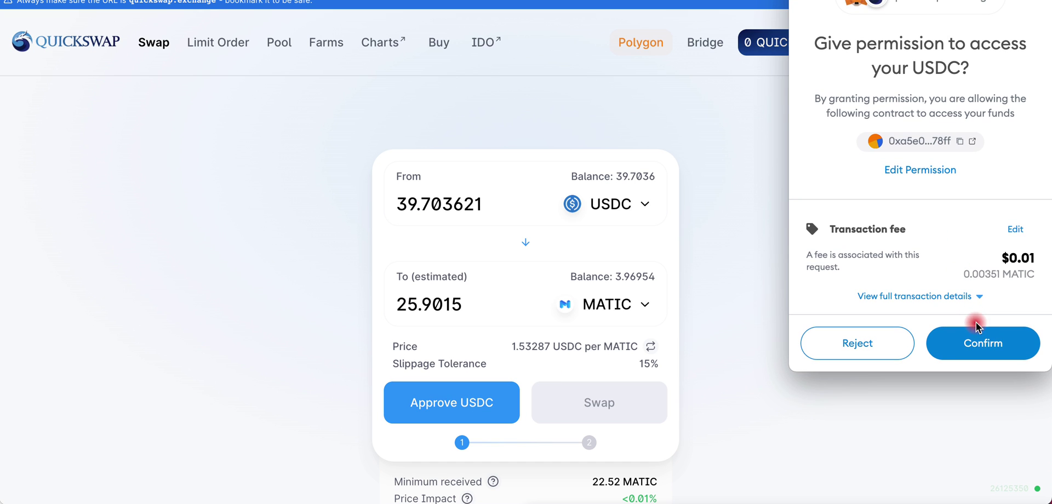
{"action": "left_click", "coordinate": [979, 335]}
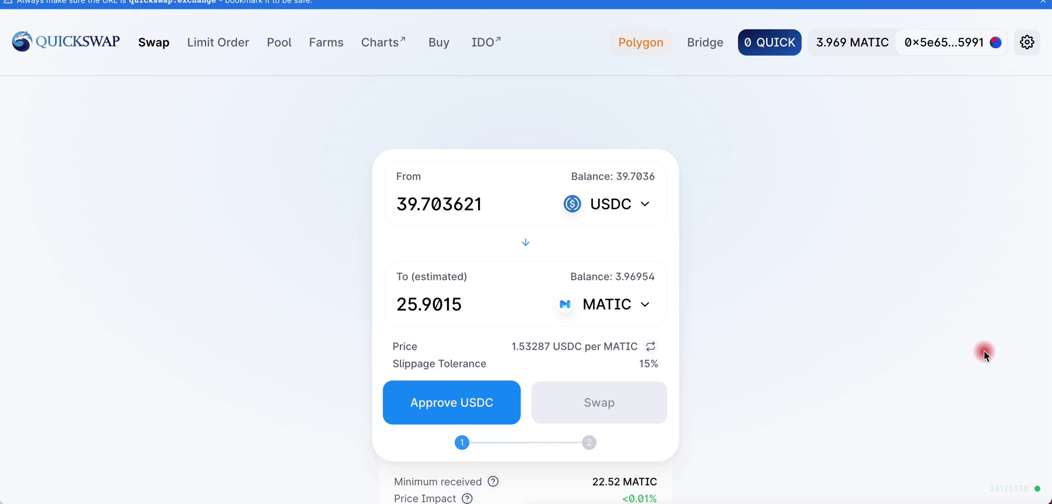
{"action": "scroll", "coordinate": [785, 295], "scroll_direction": "down", "scroll_amount": 2}
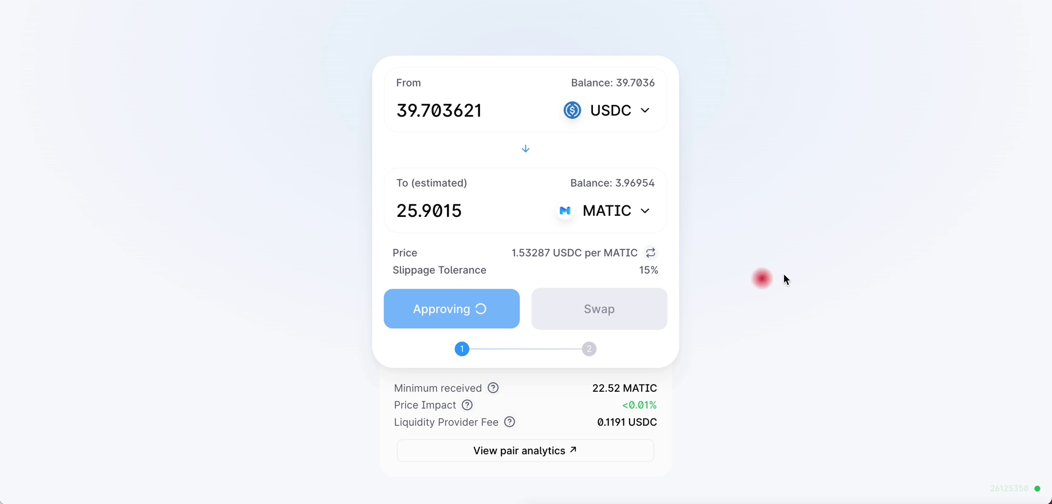
{"action": "scroll", "coordinate": [798, 266], "scroll_direction": "up", "scroll_amount": 2}
{"action": "scroll", "coordinate": [798, 266], "scroll_direction": "down", "scroll_amount": 1}
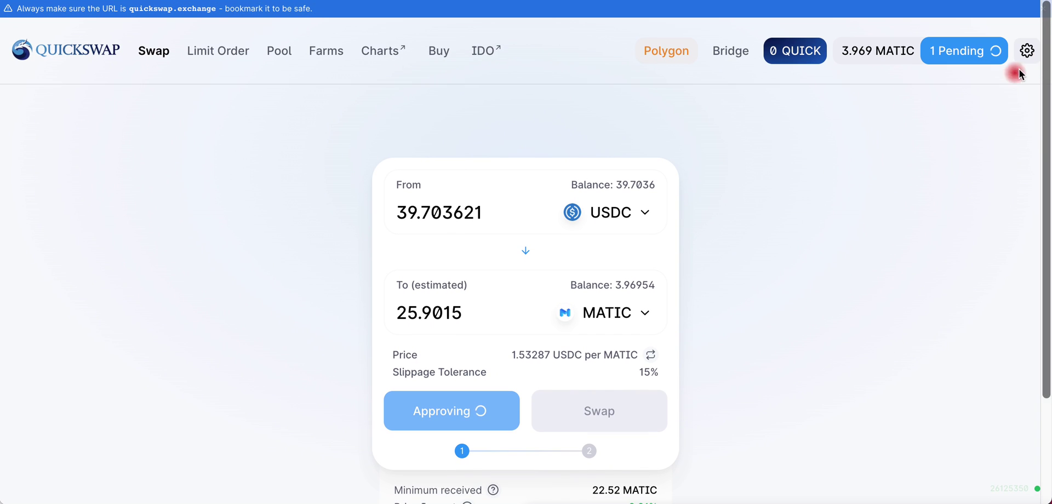
Set the swap's slippage tolerance to 0.1%.
{"action": "left_click", "coordinate": [1034, 51]}
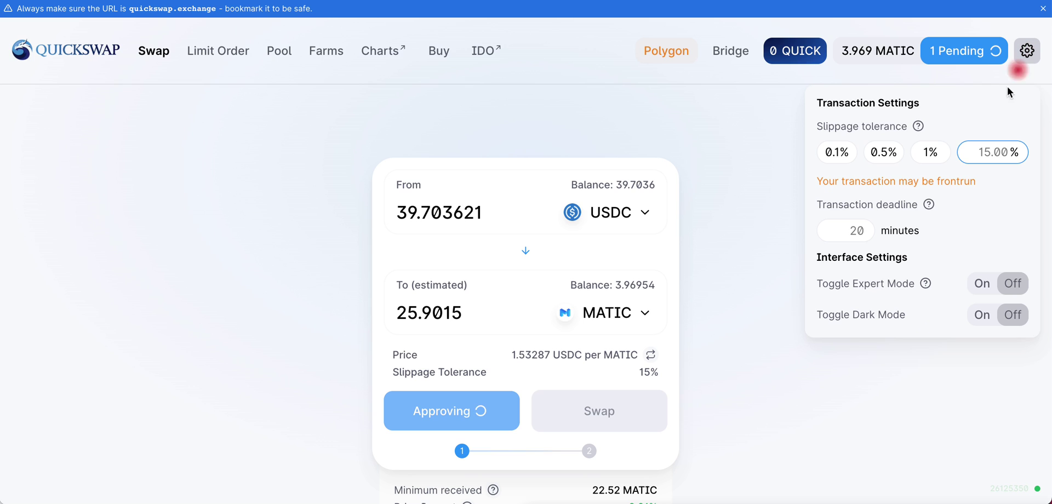
{"action": "left_click", "coordinate": [837, 152]}
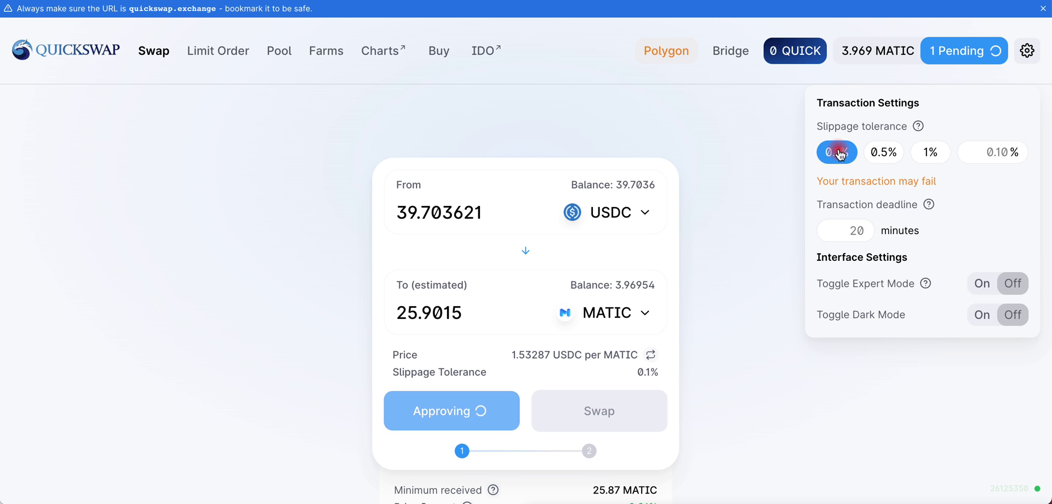
{"action": "left_click", "coordinate": [755, 175]}
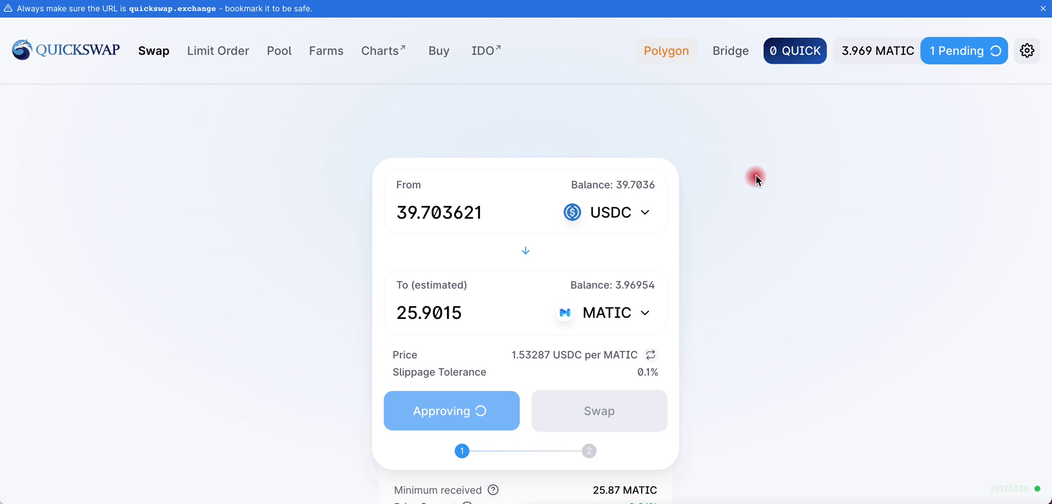
{"action": "scroll", "coordinate": [755, 175], "scroll_direction": "down", "scroll_amount": 2}
Confirm the 39.7036 USDC-for-25.9011 MATIC swap in MetaMask and close the submitted notice.
{"action": "left_click", "coordinate": [614, 289]}
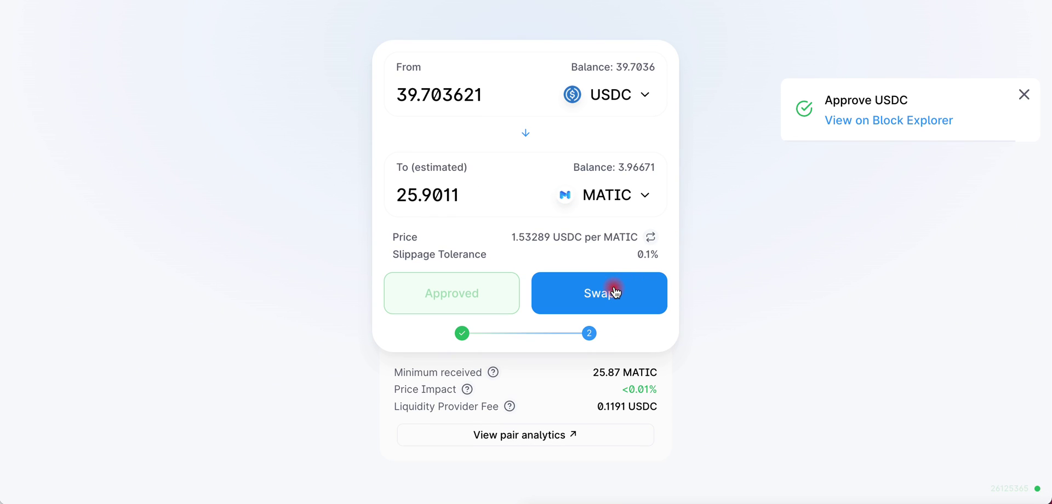
{"action": "left_click", "coordinate": [614, 290]}
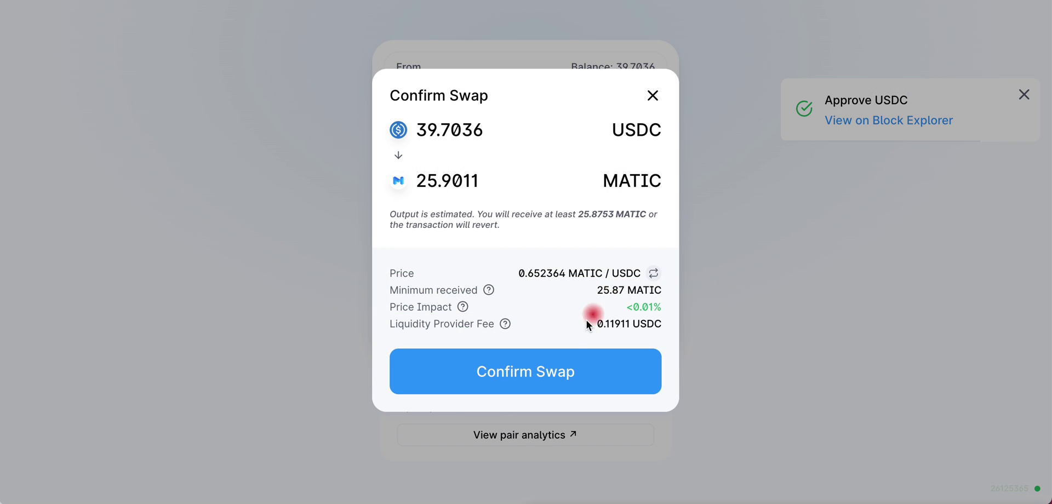
{"action": "left_click", "coordinate": [570, 383]}
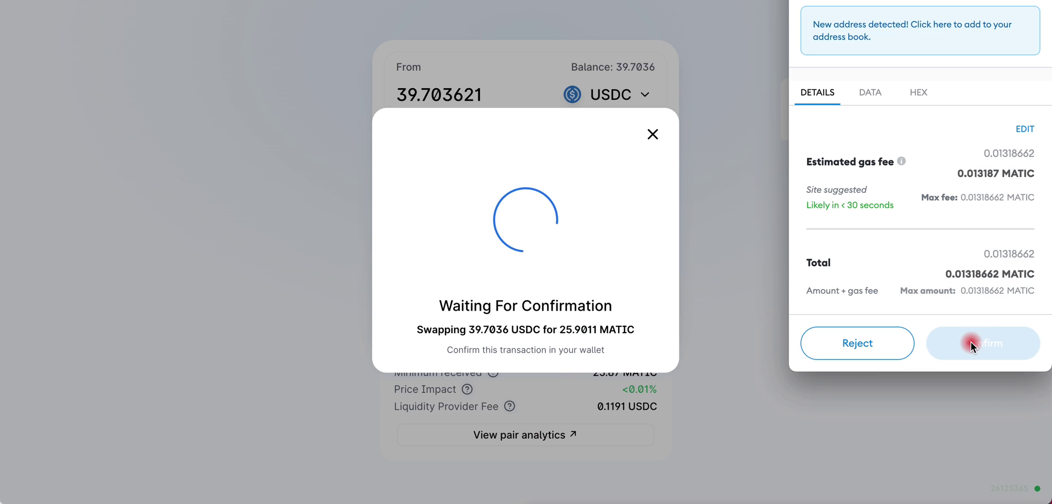
{"action": "left_click", "coordinate": [970, 344]}
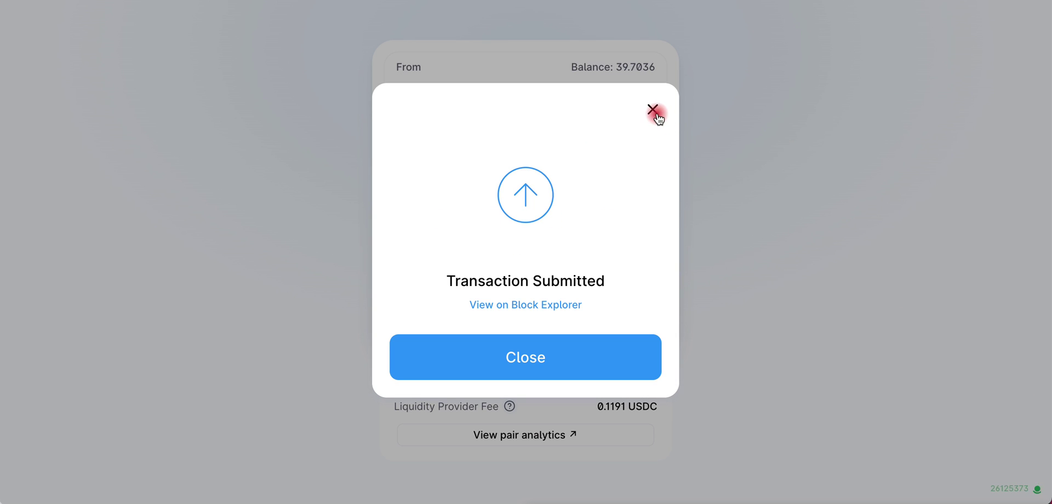
{"action": "left_click", "coordinate": [652, 109]}
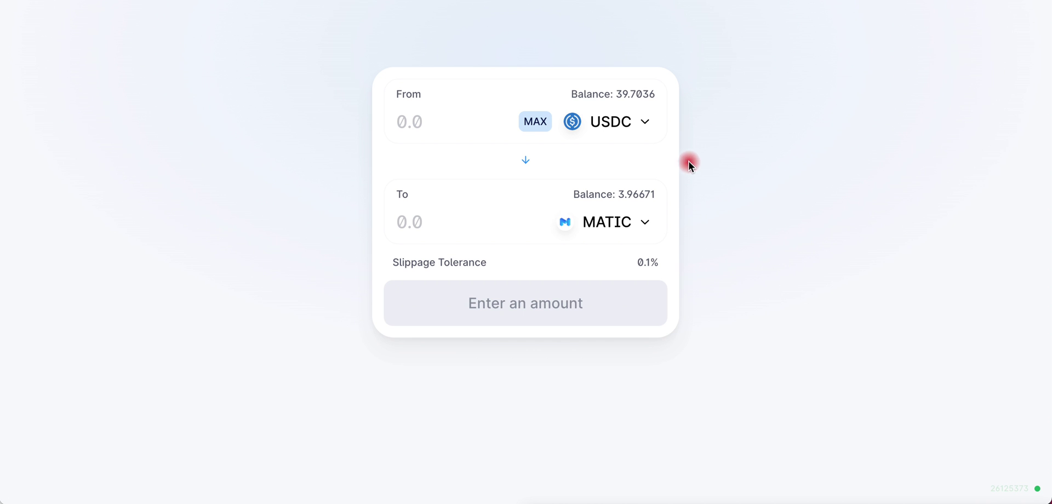
Check the MetaMask wallet twice, confirming 29.86 MATIC after the QuickSwap swap.
{"action": "scroll", "coordinate": [764, 143], "scroll_direction": "up", "scroll_amount": 2}
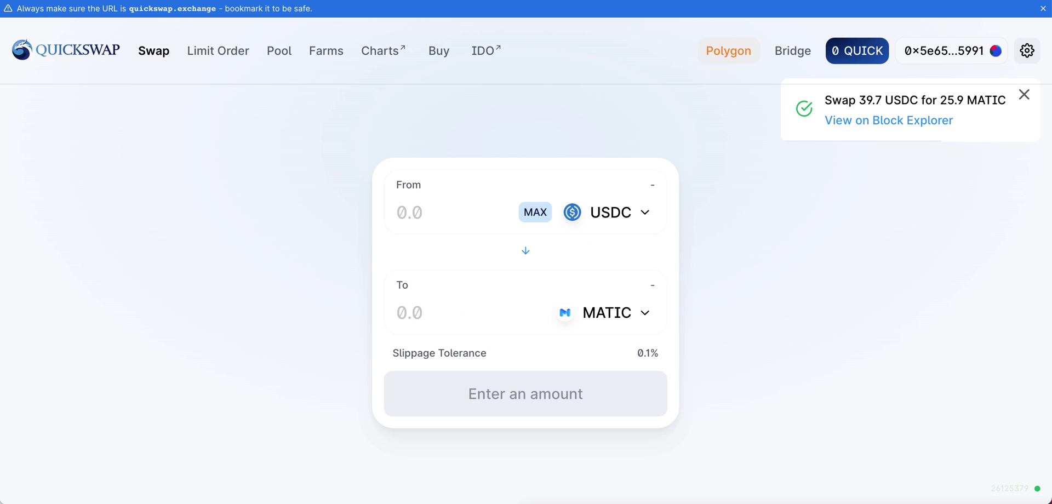
{"action": "left_click", "coordinate": [921, 0]}
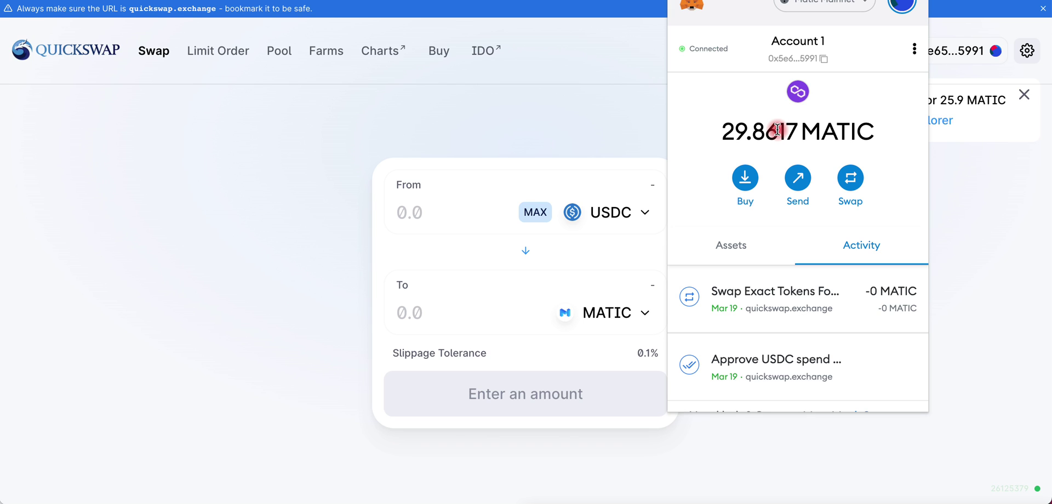
{"action": "left_click", "coordinate": [528, 123]}
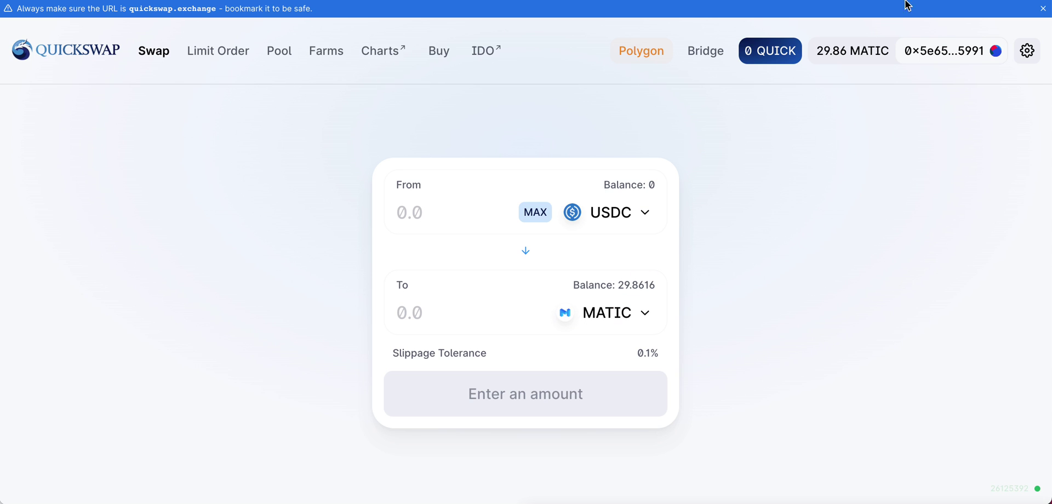
{"action": "left_click", "coordinate": [891, 1]}
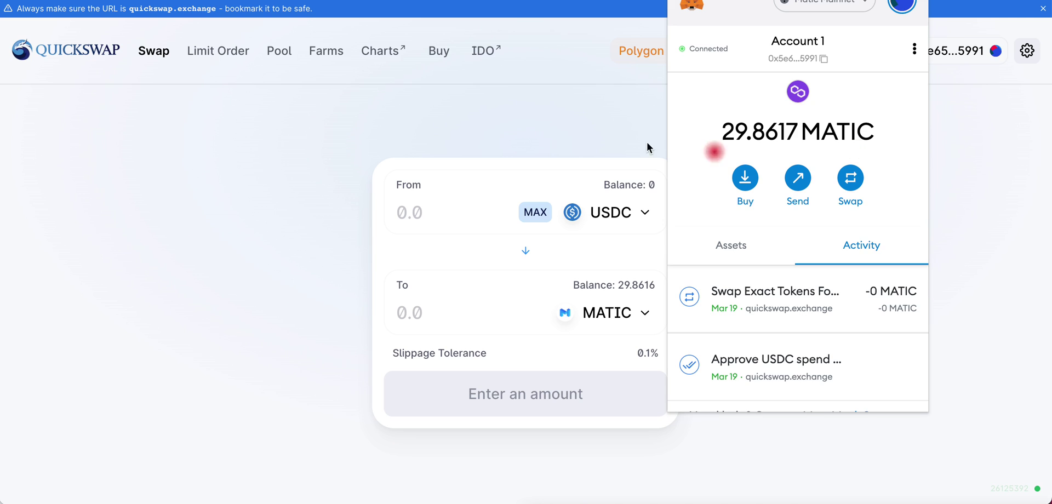
{"action": "left_click", "coordinate": [585, 127]}
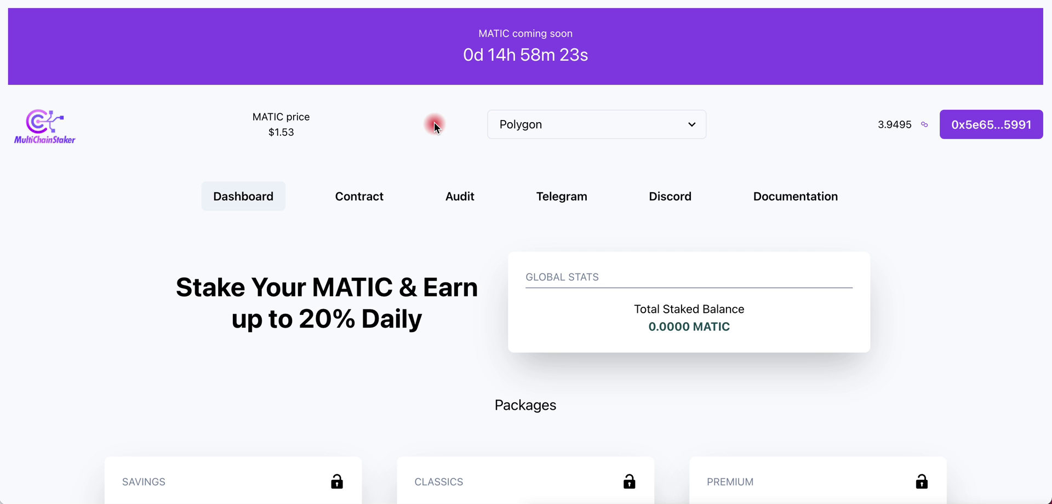
{"action": "scroll", "coordinate": [434, 125], "scroll_direction": "down", "scroll_amount": 2}
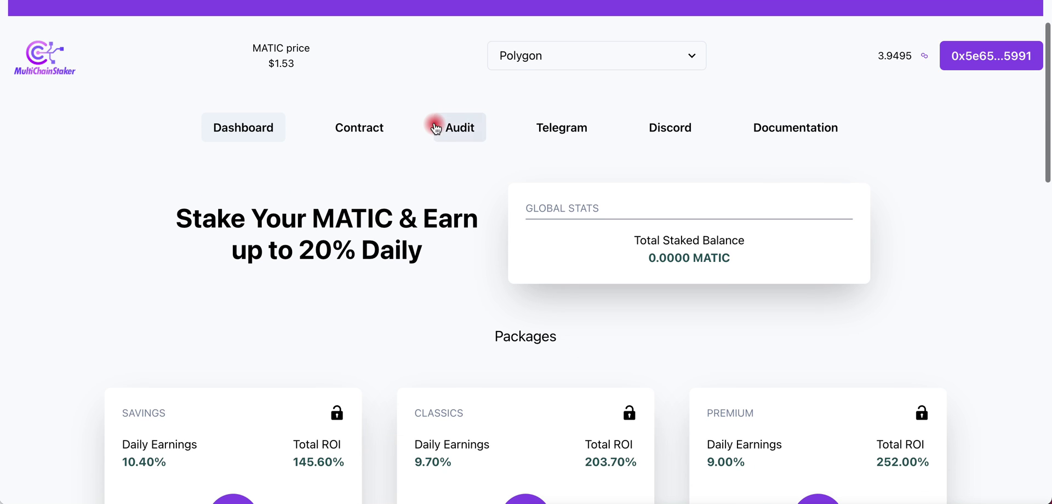
{"action": "scroll", "coordinate": [382, 277], "scroll_direction": "down", "scroll_amount": 2}
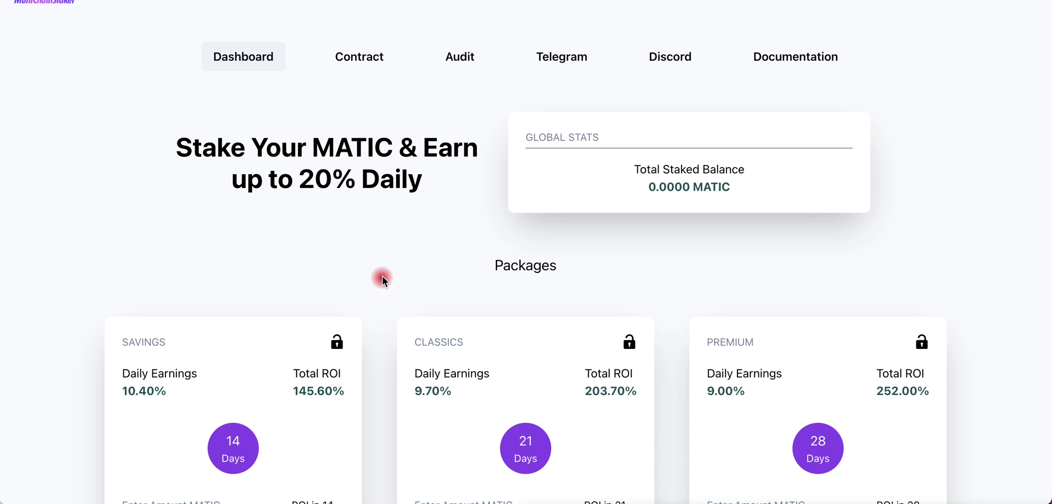
{"action": "scroll", "coordinate": [382, 278], "scroll_direction": "down", "scroll_amount": 4}
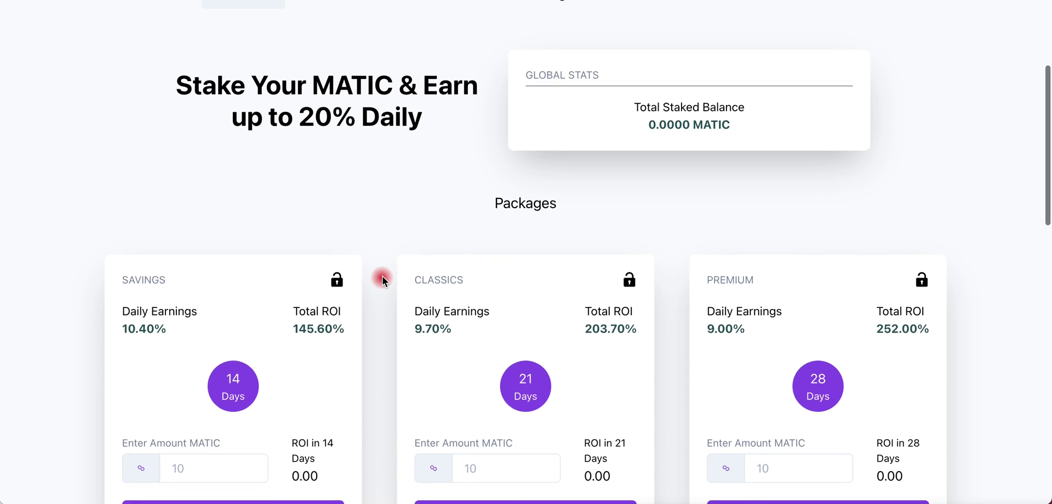
{"action": "scroll", "coordinate": [382, 278], "scroll_direction": "up", "scroll_amount": 6}
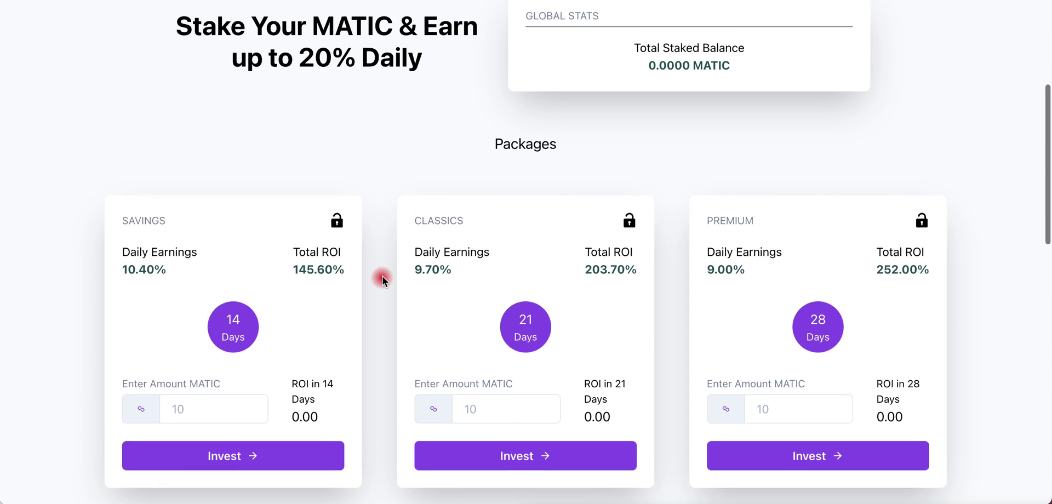
{"action": "scroll", "coordinate": [382, 278], "scroll_direction": "down", "scroll_amount": 2}
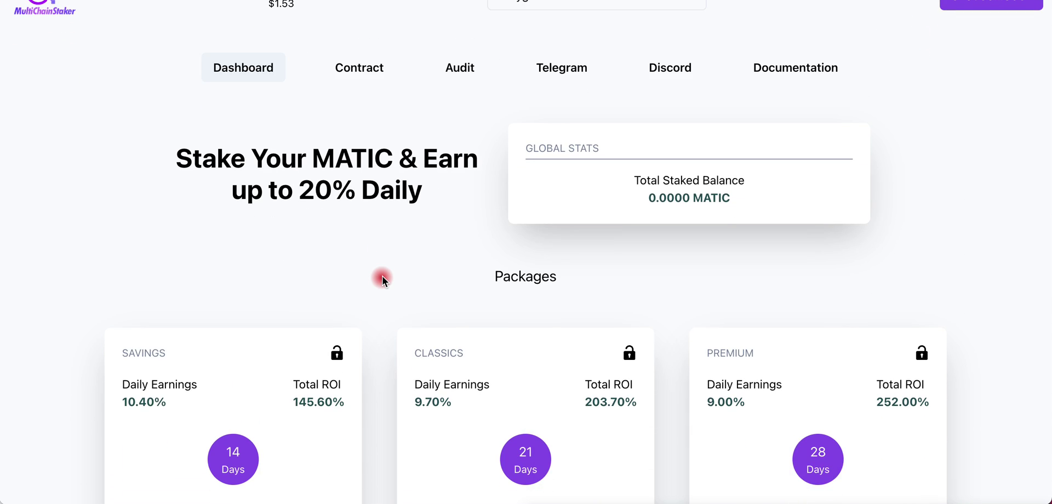
{"action": "scroll", "coordinate": [383, 279], "scroll_direction": "down", "scroll_amount": 7}
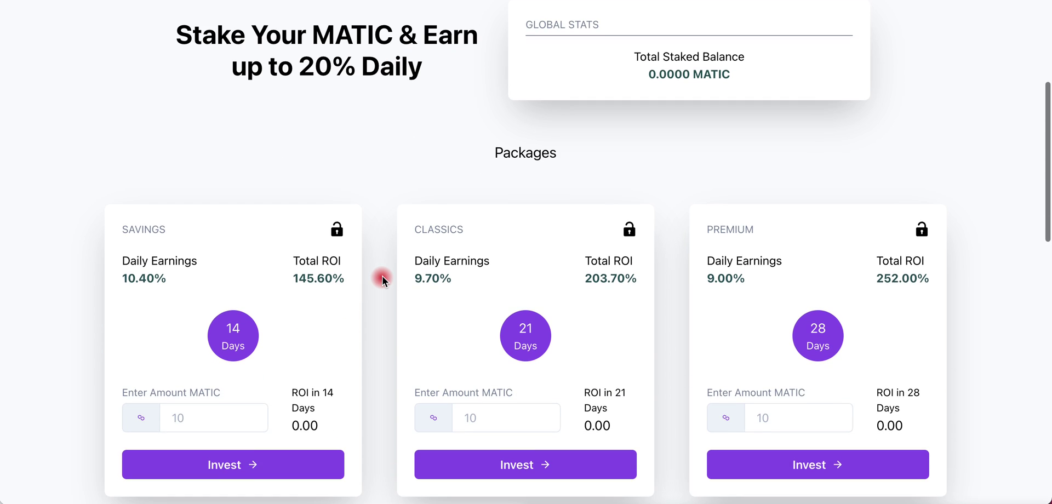
{"action": "scroll", "coordinate": [382, 278], "scroll_direction": "down", "scroll_amount": 3}
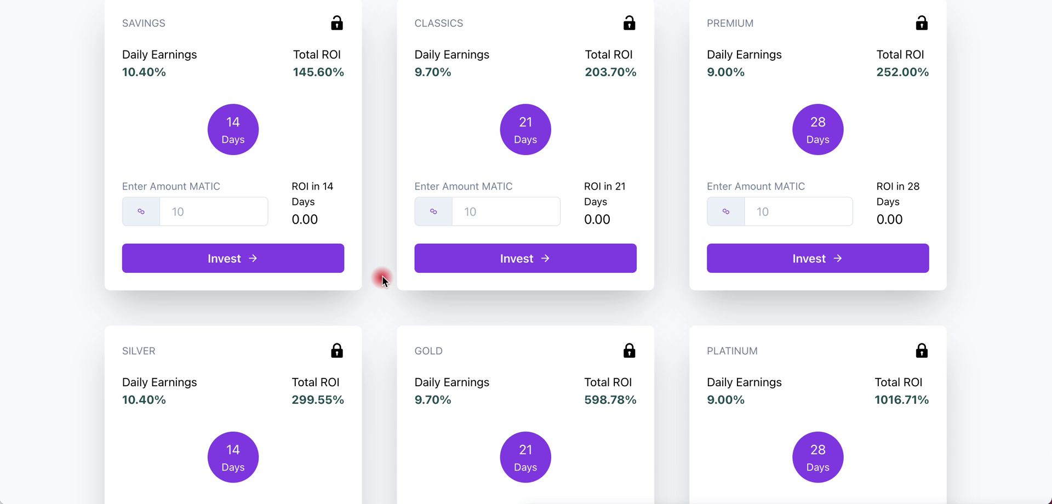
{"action": "scroll", "coordinate": [383, 276], "scroll_direction": "down", "scroll_amount": 1}
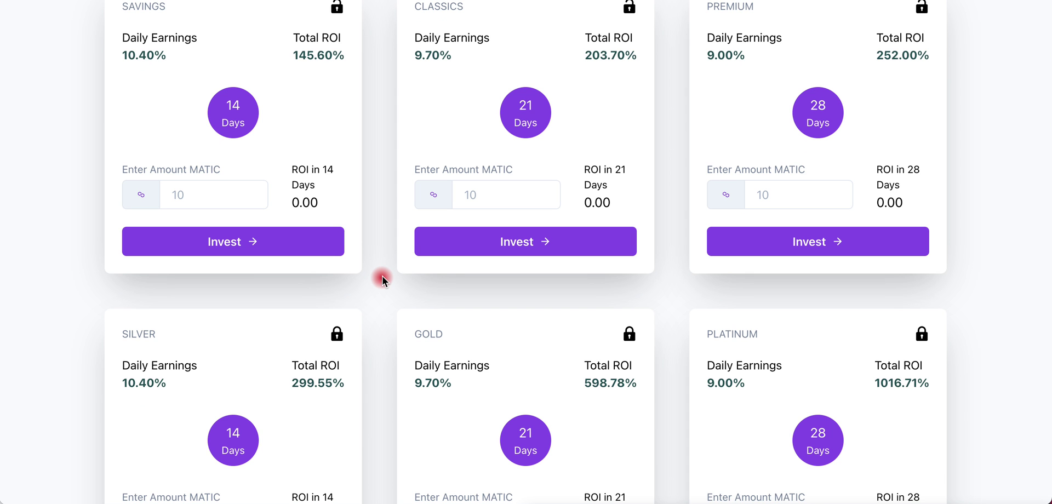
{"action": "scroll", "coordinate": [382, 276], "scroll_direction": "up", "scroll_amount": 5}
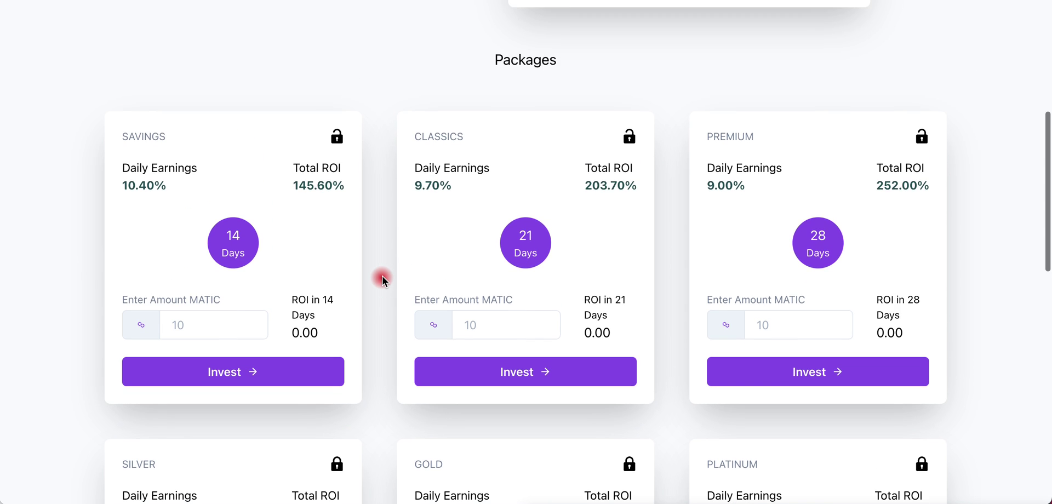
{"action": "scroll", "coordinate": [383, 286], "scroll_direction": "up", "scroll_amount": 1}
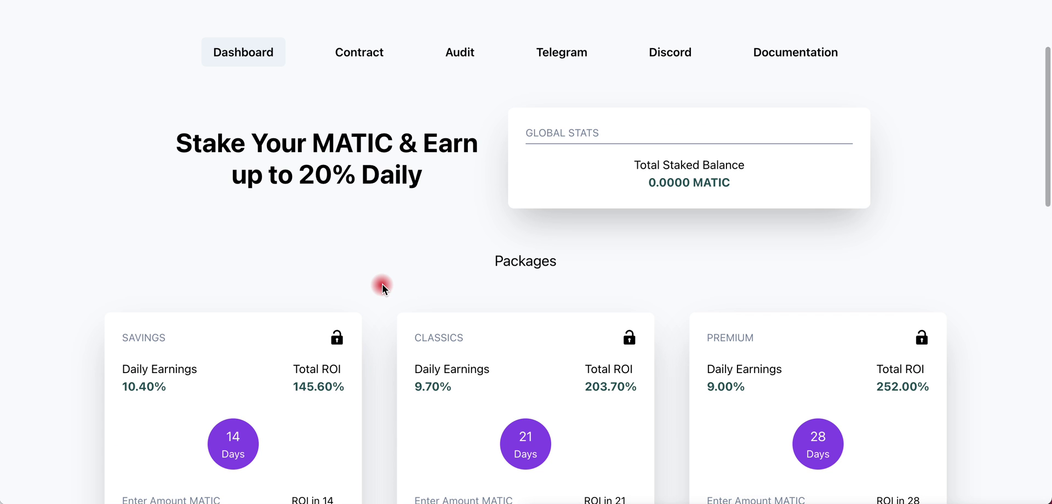
{"action": "scroll", "coordinate": [382, 284], "scroll_direction": "down", "scroll_amount": 2}
{"action": "scroll", "coordinate": [382, 284], "scroll_direction": "up", "scroll_amount": 1}
{"action": "scroll", "coordinate": [382, 284], "scroll_direction": "down", "scroll_amount": 7}
{"action": "scroll", "coordinate": [383, 284], "scroll_direction": "down", "scroll_amount": 2}
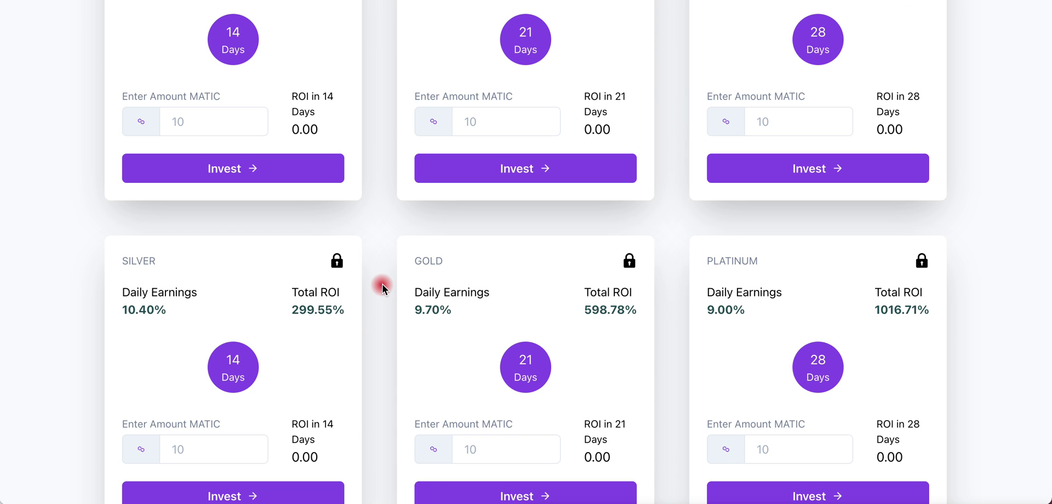
{"action": "scroll", "coordinate": [382, 284], "scroll_direction": "up", "scroll_amount": 2}
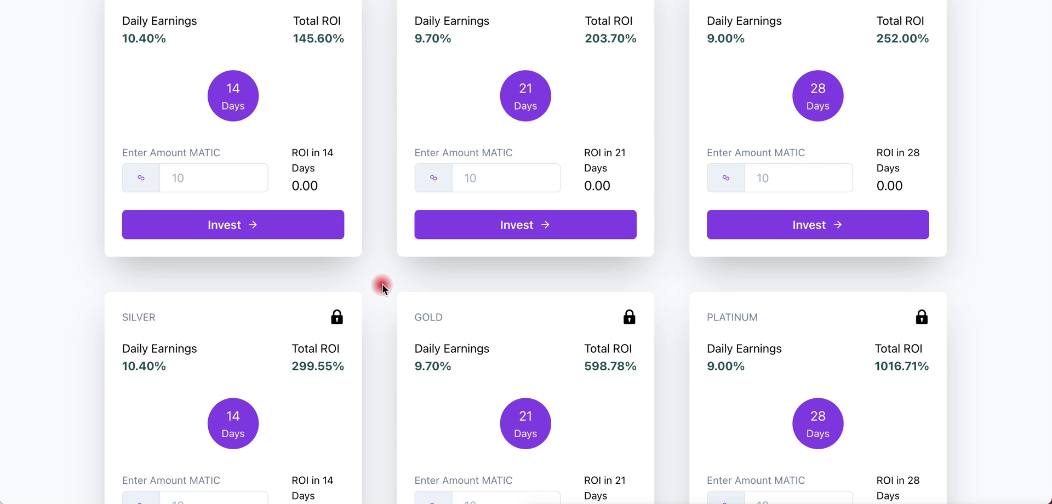
{"action": "scroll", "coordinate": [382, 285], "scroll_direction": "down", "scroll_amount": 3}
{"action": "scroll", "coordinate": [382, 284], "scroll_direction": "up", "scroll_amount": 8}
{"action": "scroll", "coordinate": [382, 284], "scroll_direction": "up", "scroll_amount": 3}
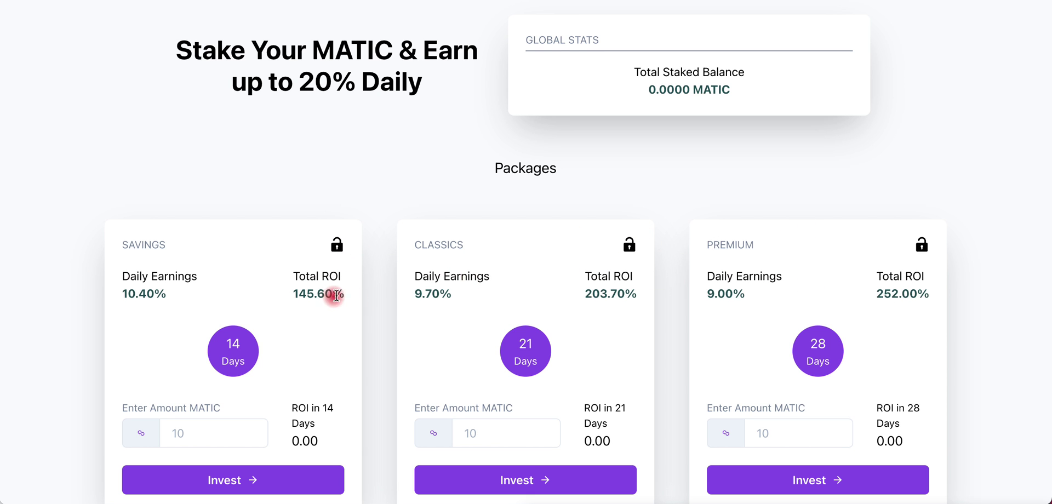
{"action": "scroll", "coordinate": [395, 315], "scroll_direction": "down", "scroll_amount": 3}
{"action": "scroll", "coordinate": [394, 311], "scroll_direction": "down", "scroll_amount": 8}
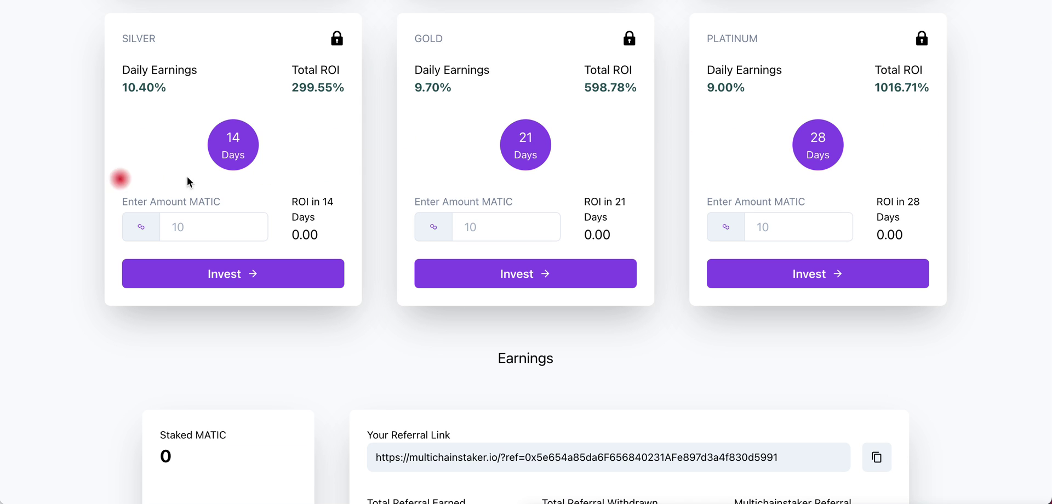
{"action": "scroll", "coordinate": [384, 169], "scroll_direction": "up", "scroll_amount": 6}
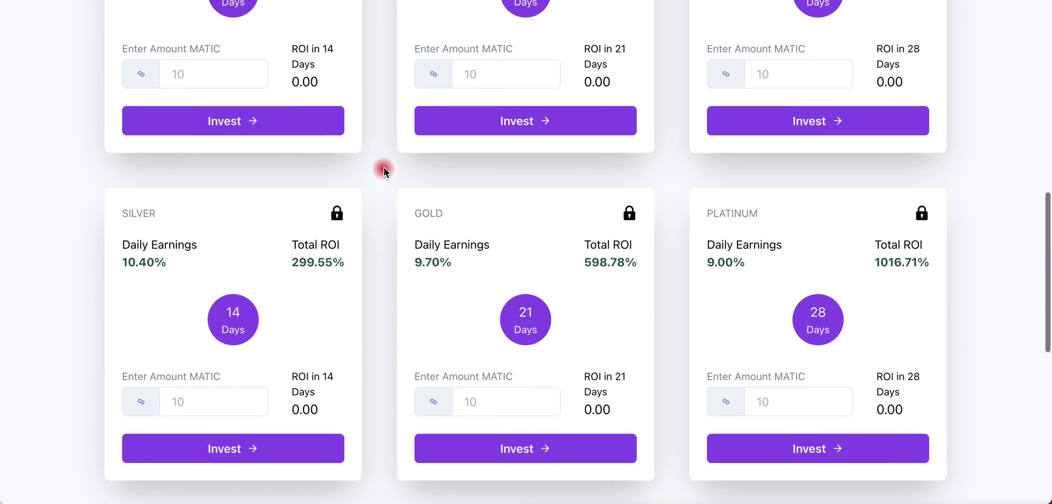
{"action": "scroll", "coordinate": [383, 166], "scroll_direction": "up", "scroll_amount": 1}
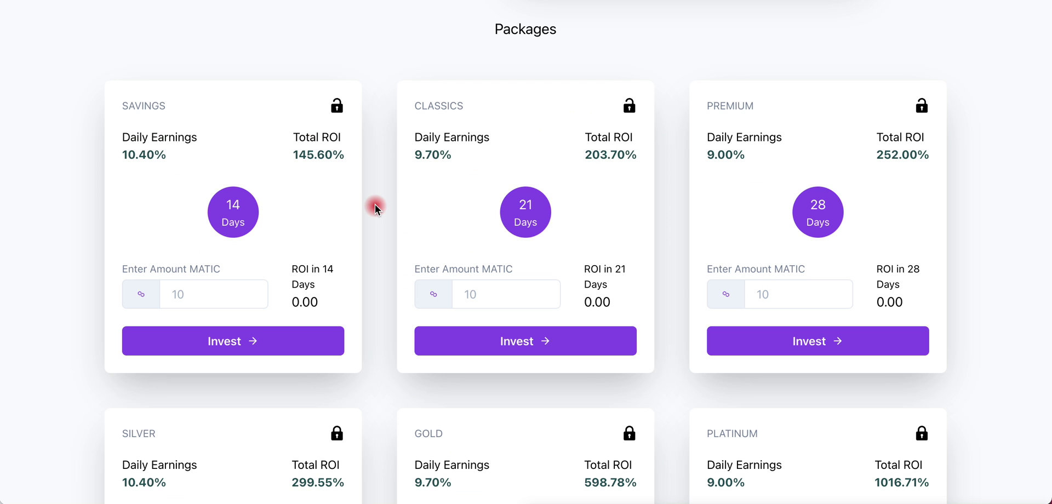
{"action": "scroll", "coordinate": [375, 205], "scroll_direction": "down", "scroll_amount": 2}
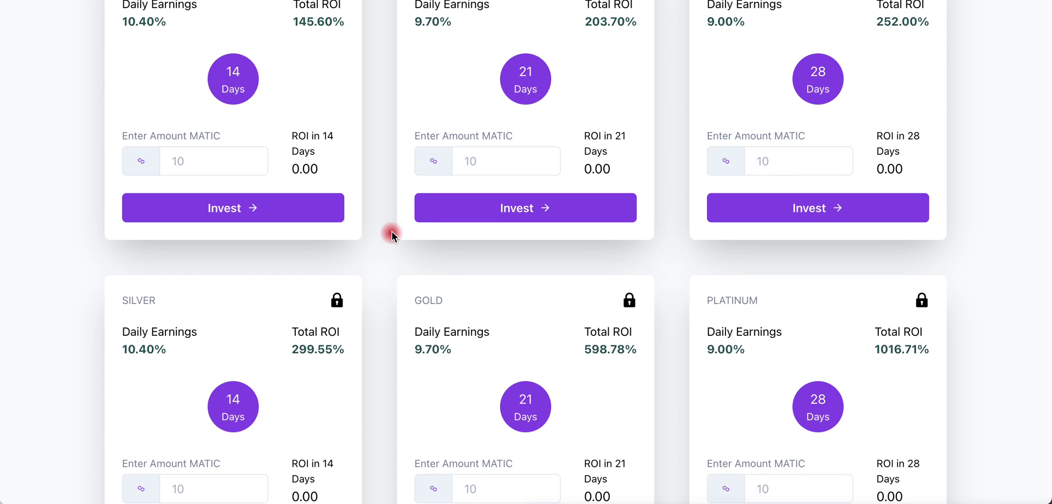
{"action": "scroll", "coordinate": [391, 232], "scroll_direction": "up", "scroll_amount": 9}
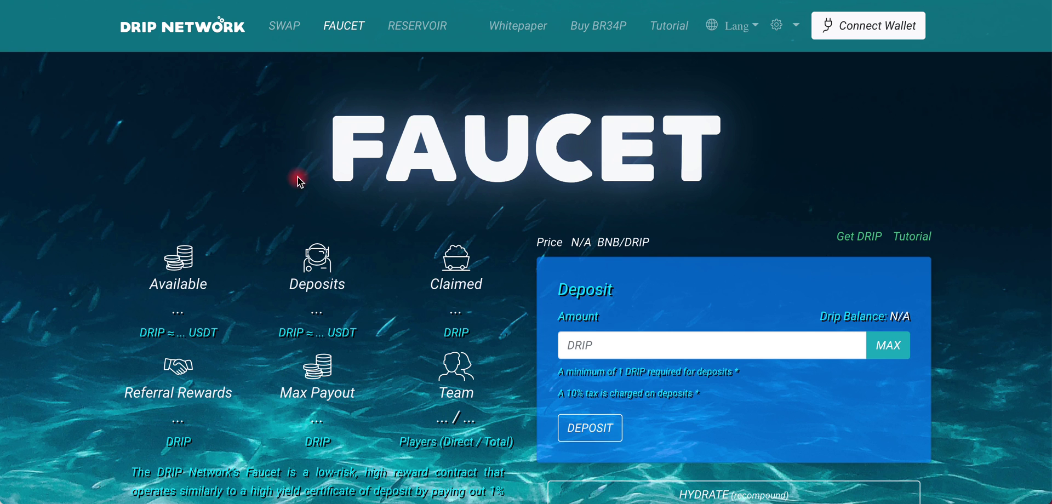
Bring up the page's context menu, then dismiss it with Escape without choosing anything.
{"action": "right_click", "coordinate": [297, 177]}
{"action": "key", "text": "Escape"}
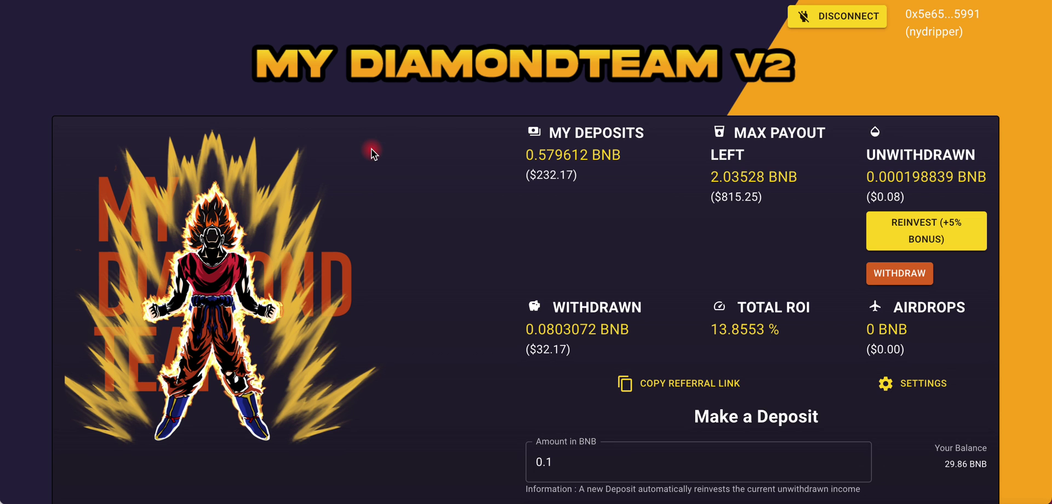